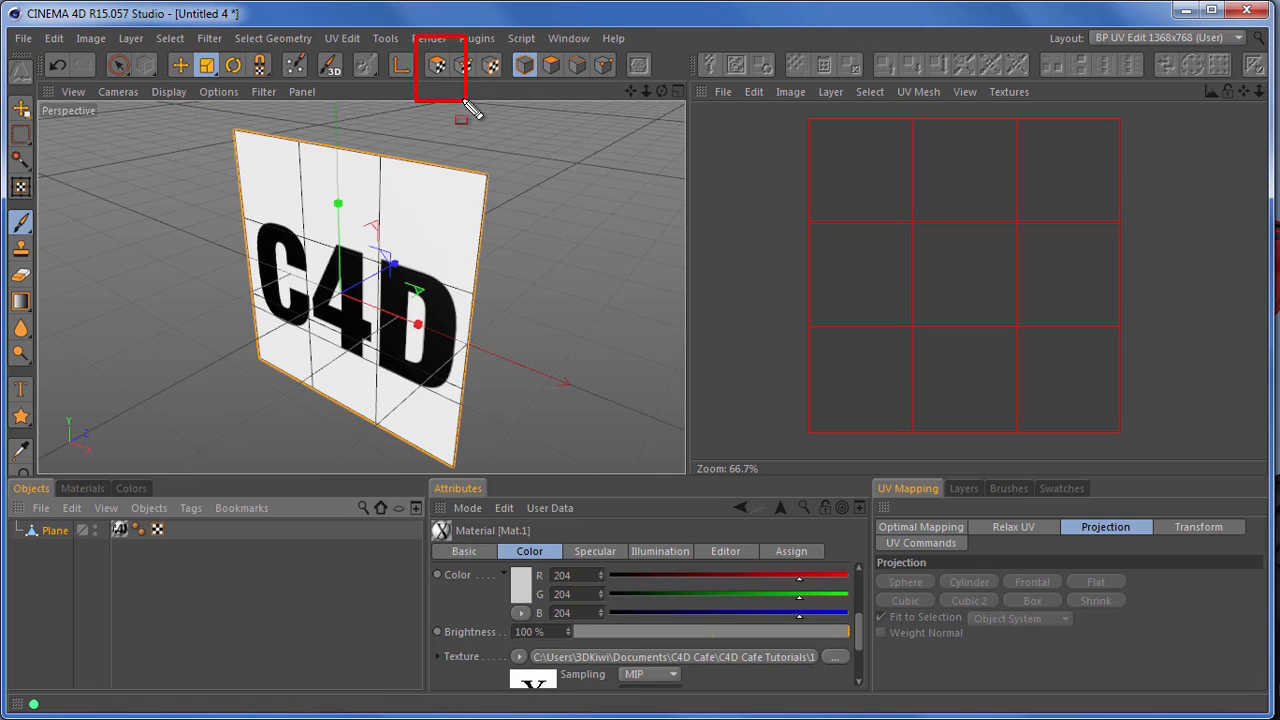
Switch to UV polygon editing and select all of the plane's UV polygons
left_click(438, 67)
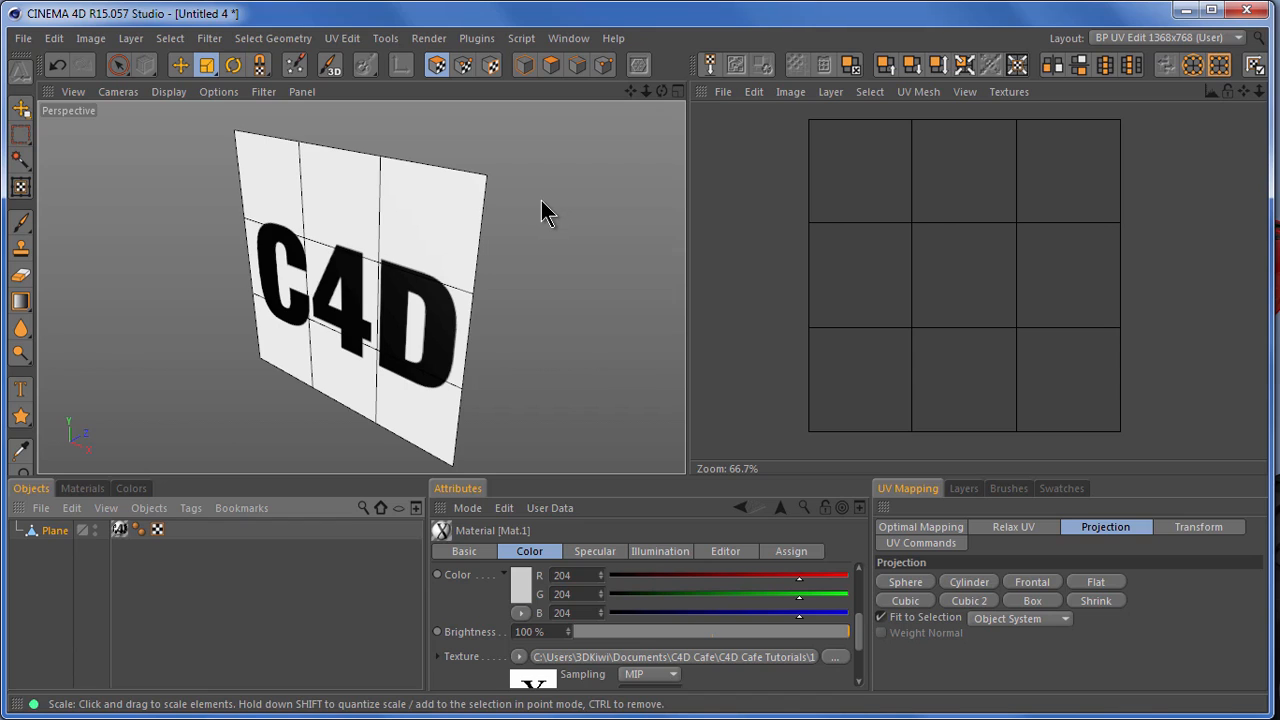
key("ctrl+a")
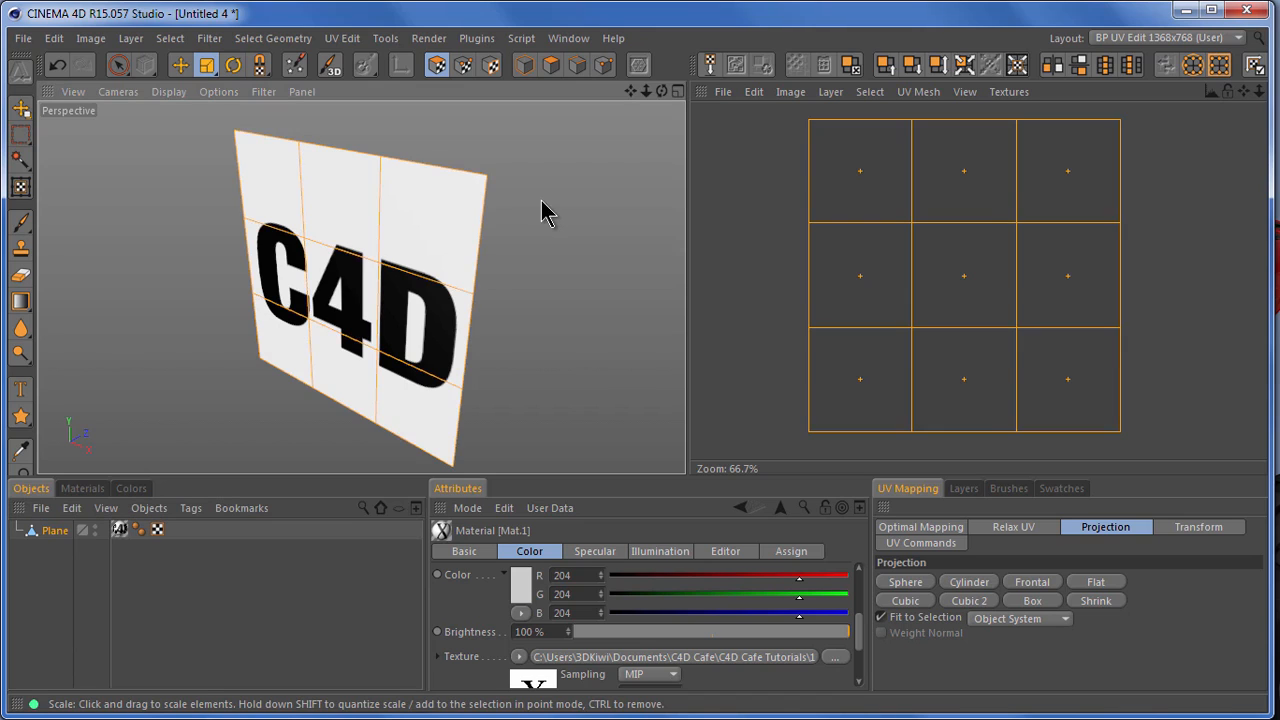
key("ctrl+shift+d")
mouse_move(799, 105)
left_mouse_down()
mouse_move(877, 240)
mouse_move(997, 376)
mouse_move(1129, 449)
left_mouse_up()
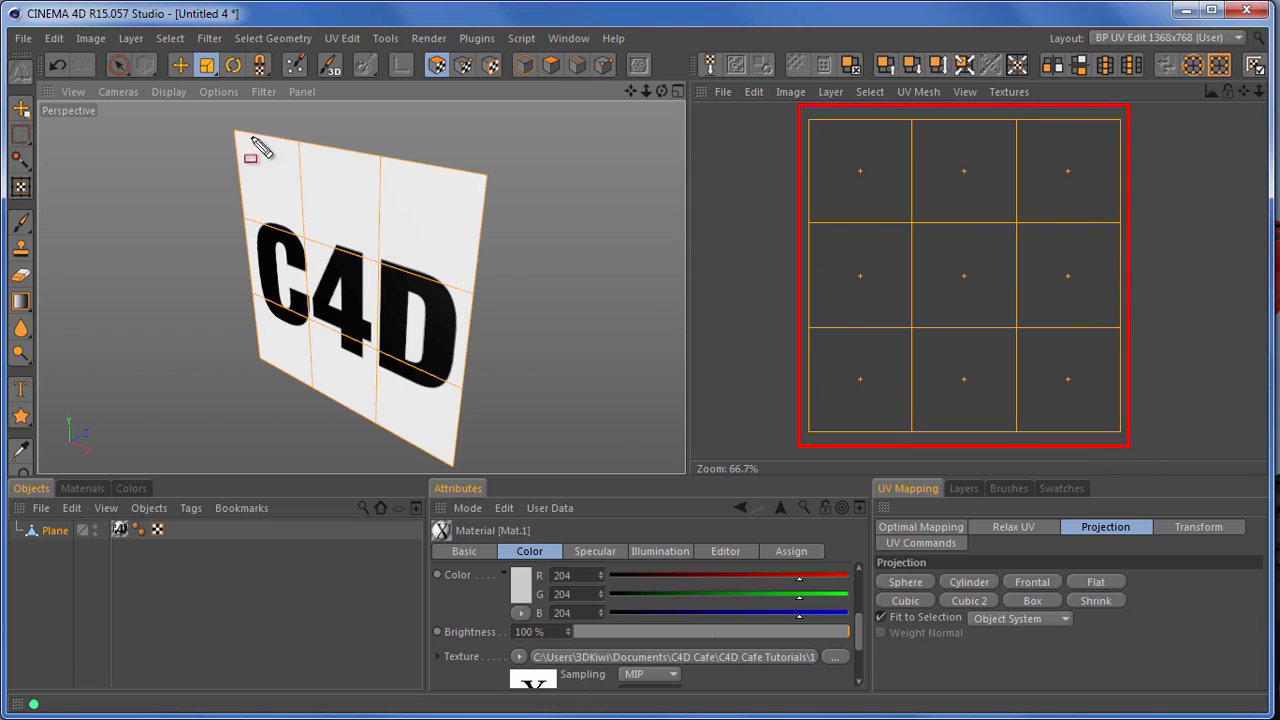
mouse_move(220, 119)
left_mouse_down()
mouse_move(471, 419)
mouse_move(495, 476)
left_mouse_up()
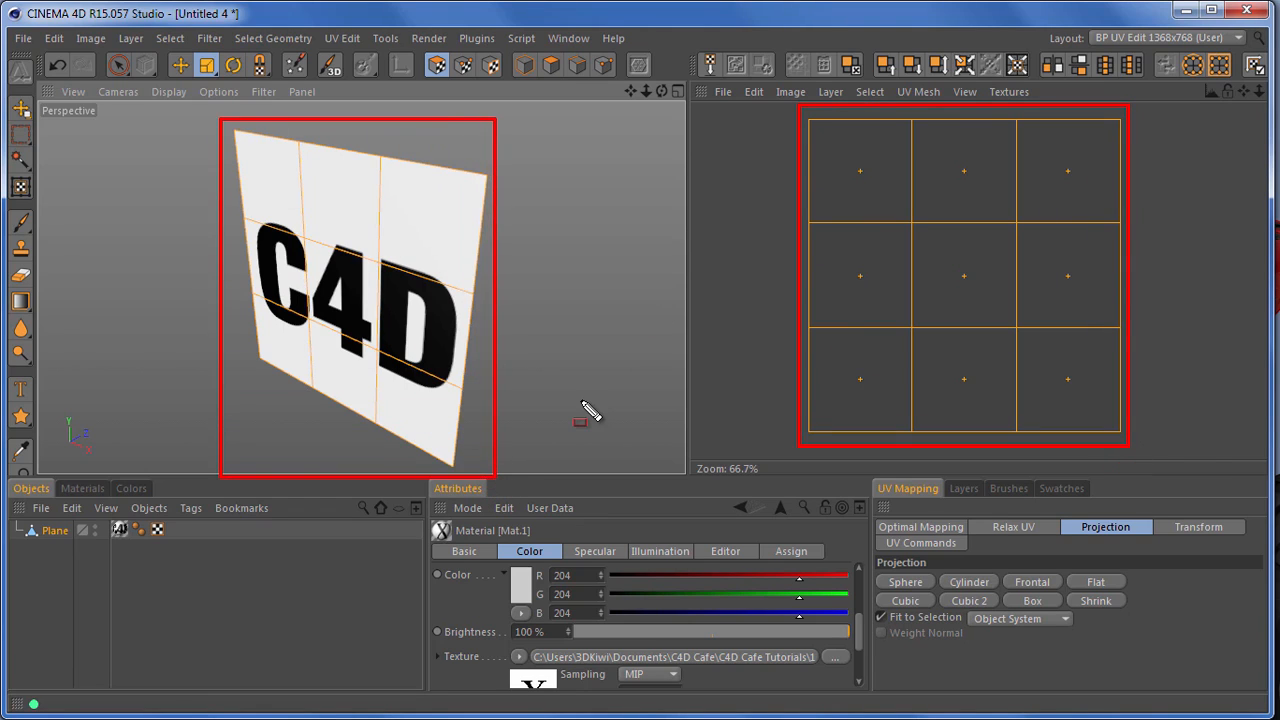
key("Escape")
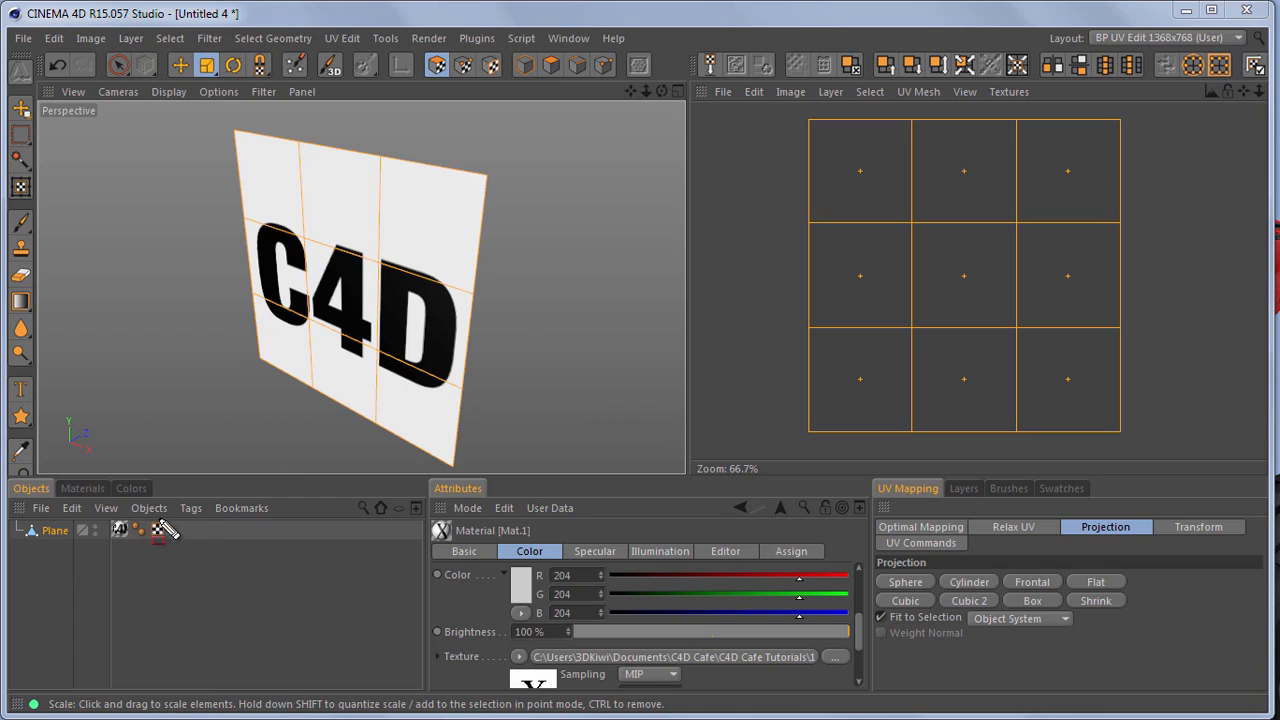
left_click_drag(147, 511, 171, 550)
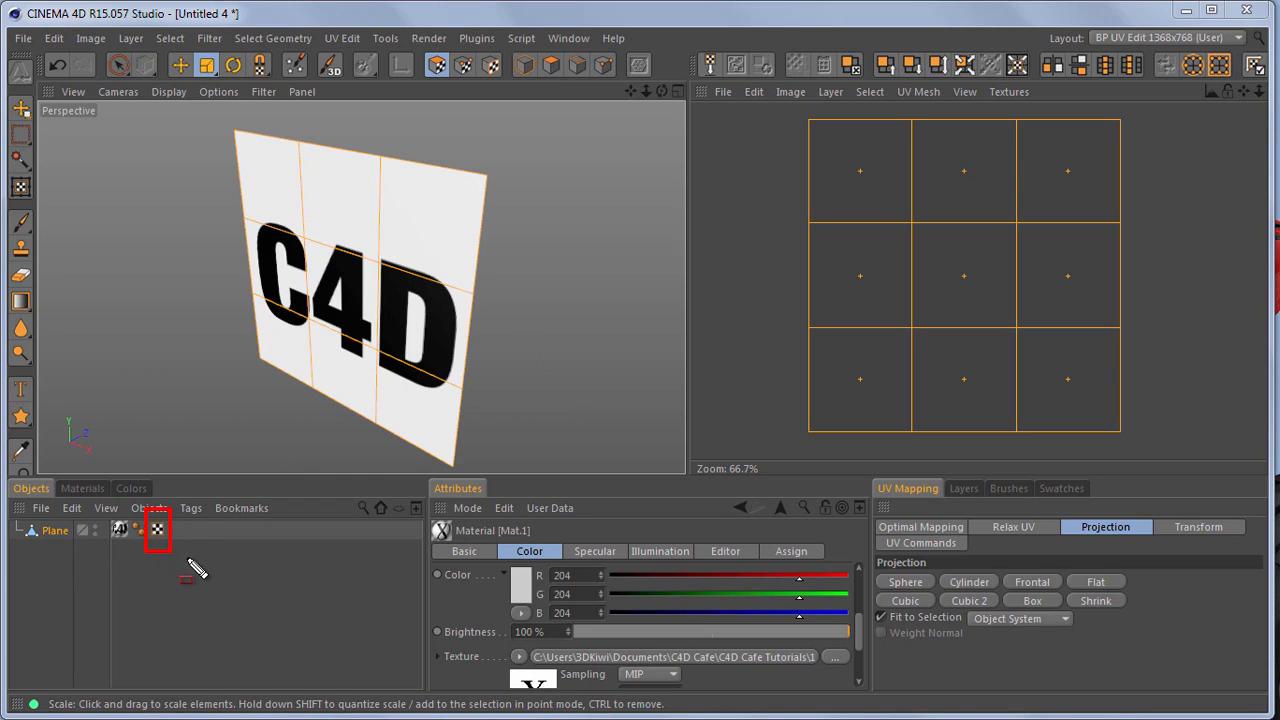
key("Escape")
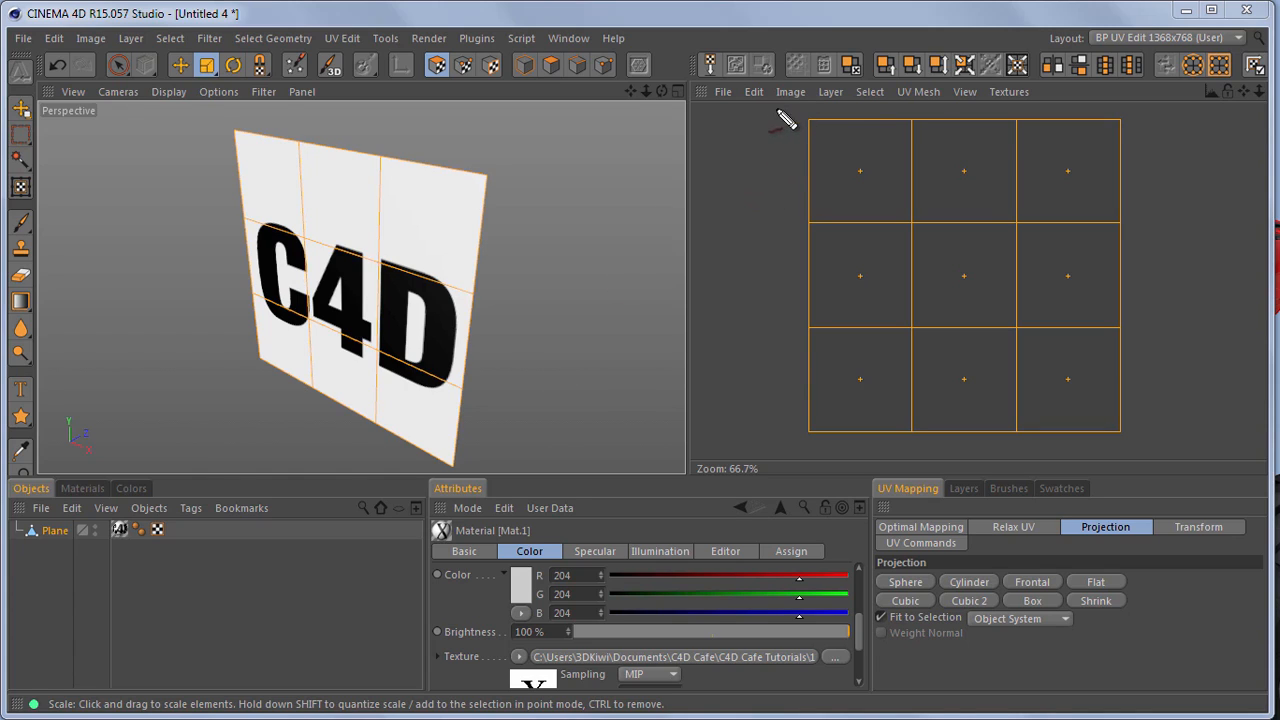
mouse_move(779, 116)
left_mouse_down()
mouse_move(790, 104)
mouse_move(802, 116)
mouse_move(799, 139)
mouse_move(832, 115)
left_mouse_up()
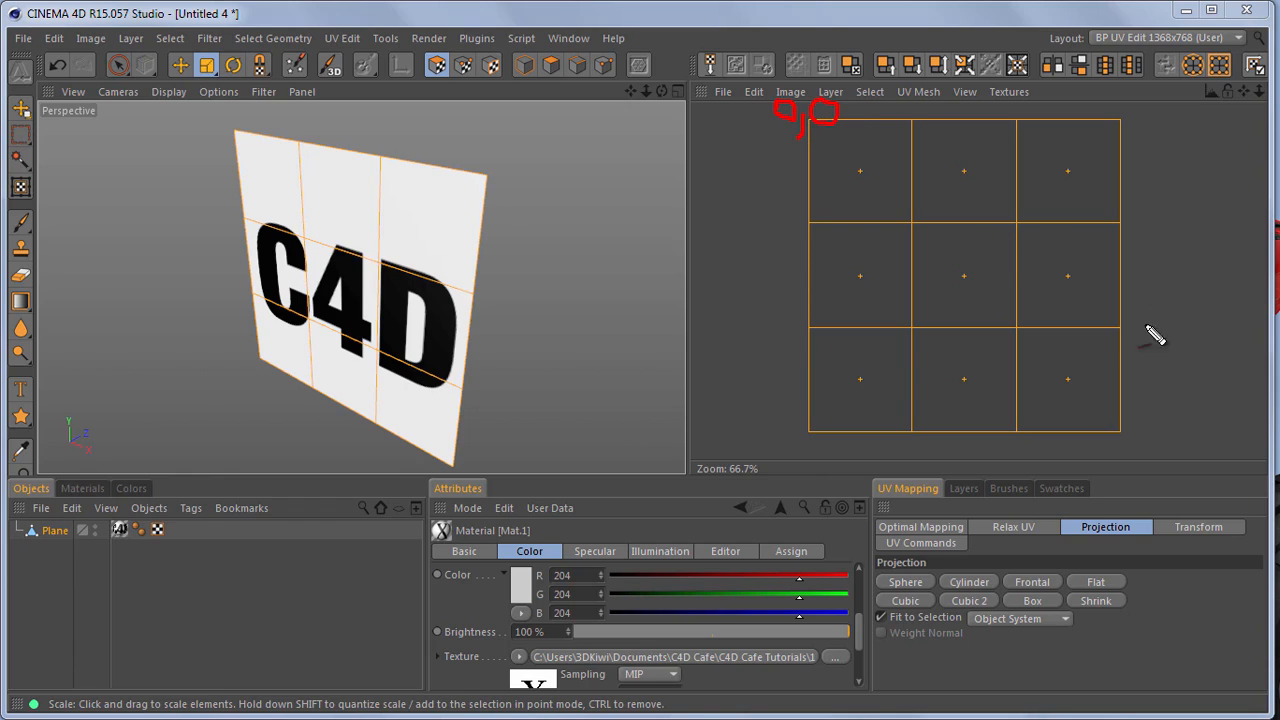
mouse_move(1126, 403)
left_mouse_down()
mouse_move(1133, 439)
mouse_move(1153, 441)
left_mouse_up()
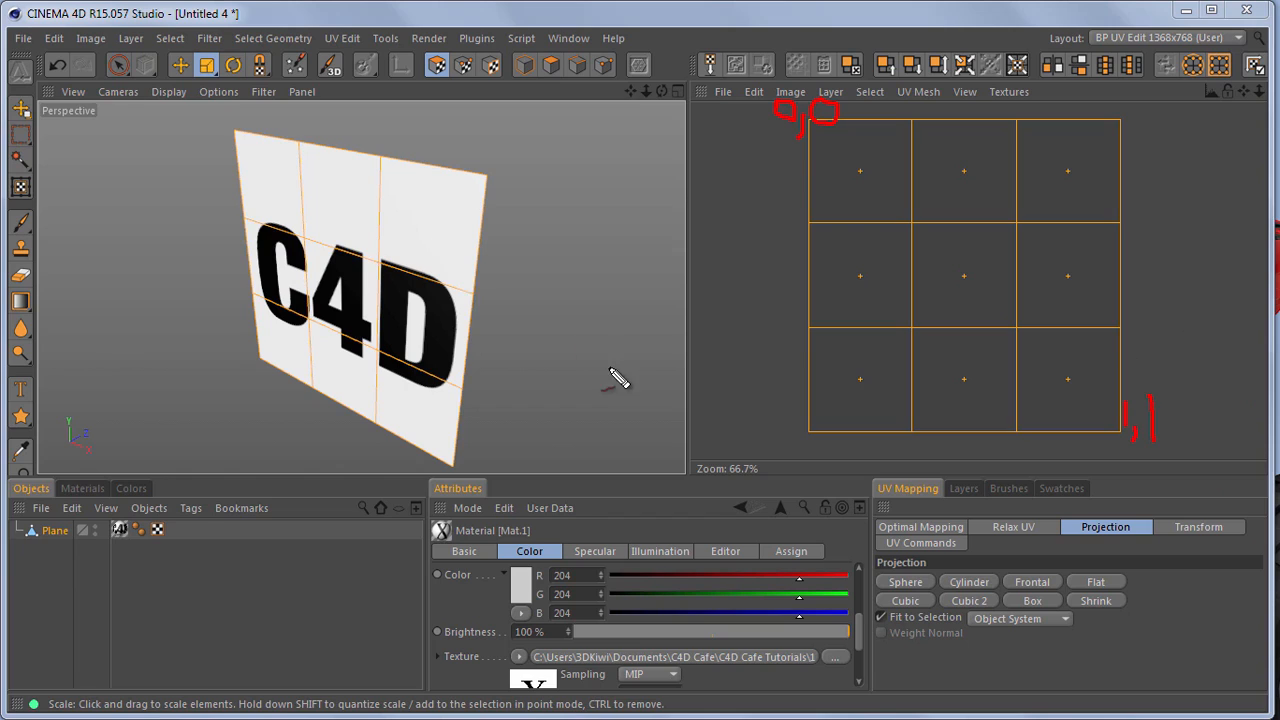
mouse_move(1123, 100)
left_mouse_down()
mouse_move(1114, 94)
mouse_move(1155, 121)
left_mouse_up()
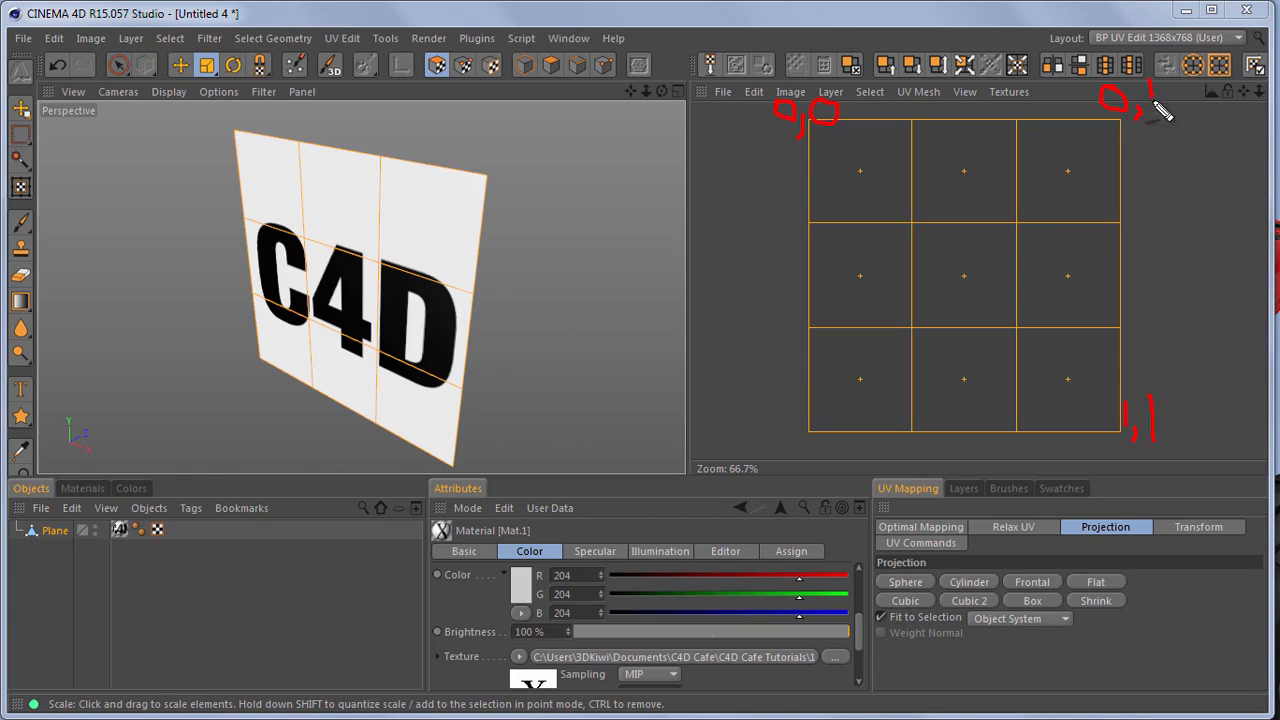
mouse_move(954, 265)
left_mouse_down()
mouse_move(967, 280)
mouse_move(927, 291)
mouse_move(949, 291)
mouse_move(945, 320)
left_mouse_up()
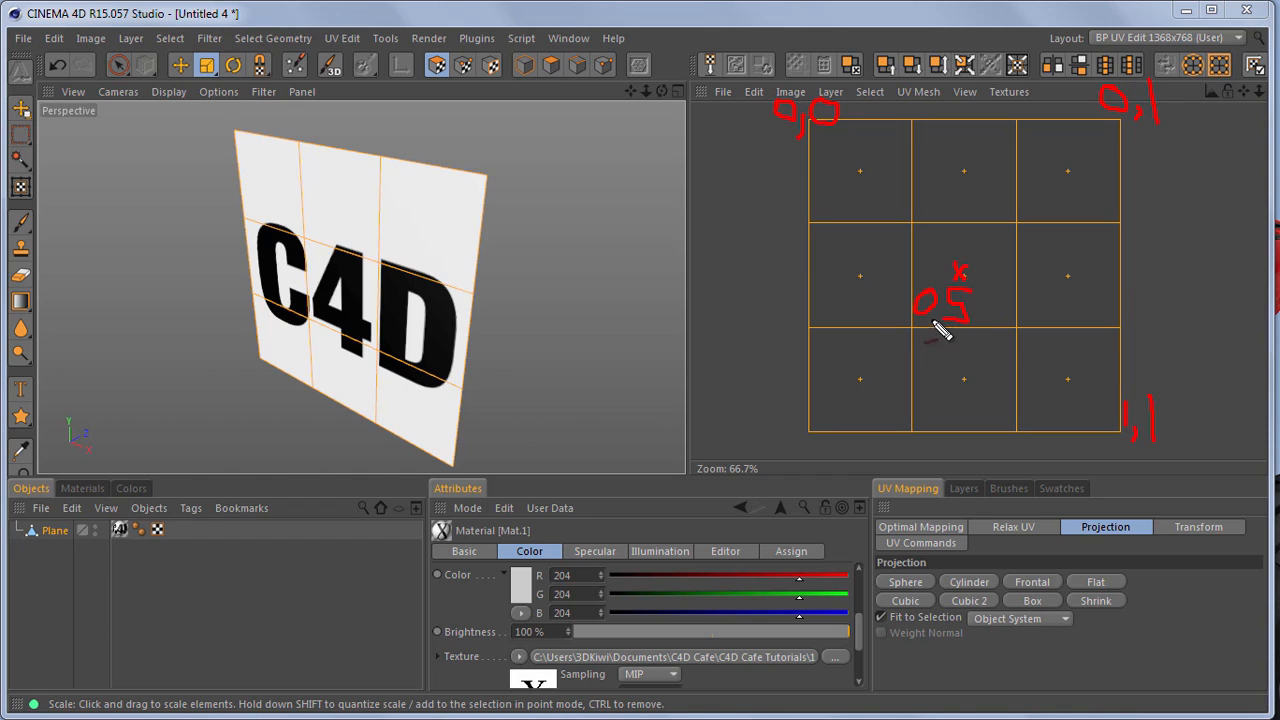
left_click(934, 318)
left_click_drag(980, 318, 976, 328)
mouse_move(1022, 286)
left_mouse_down()
mouse_move(1002, 321)
mouse_move(1018, 283)
mouse_move(1050, 314)
left_mouse_up()
left_click(1032, 317)
key("Escape")
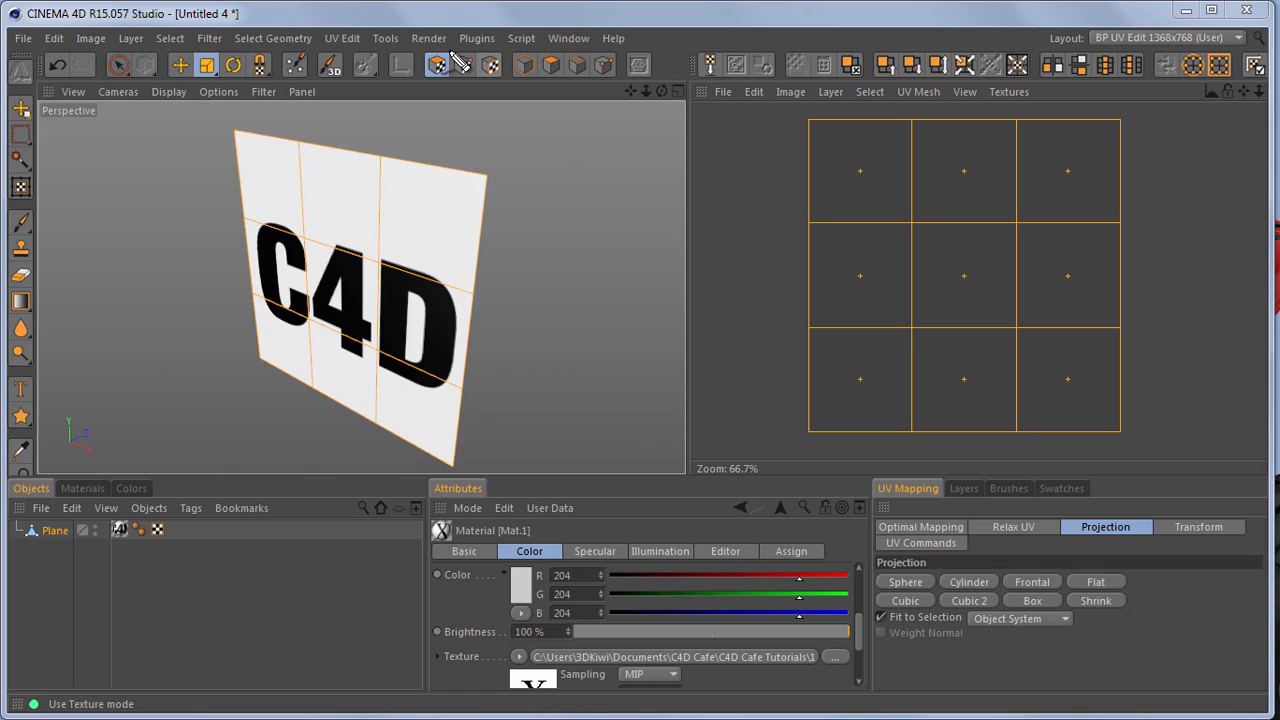
Switch to UV point editing and move the plane's upper-left inner UV point slightly downward with the Move tool
left_click_drag(446, 43, 490, 90, "ctrl")
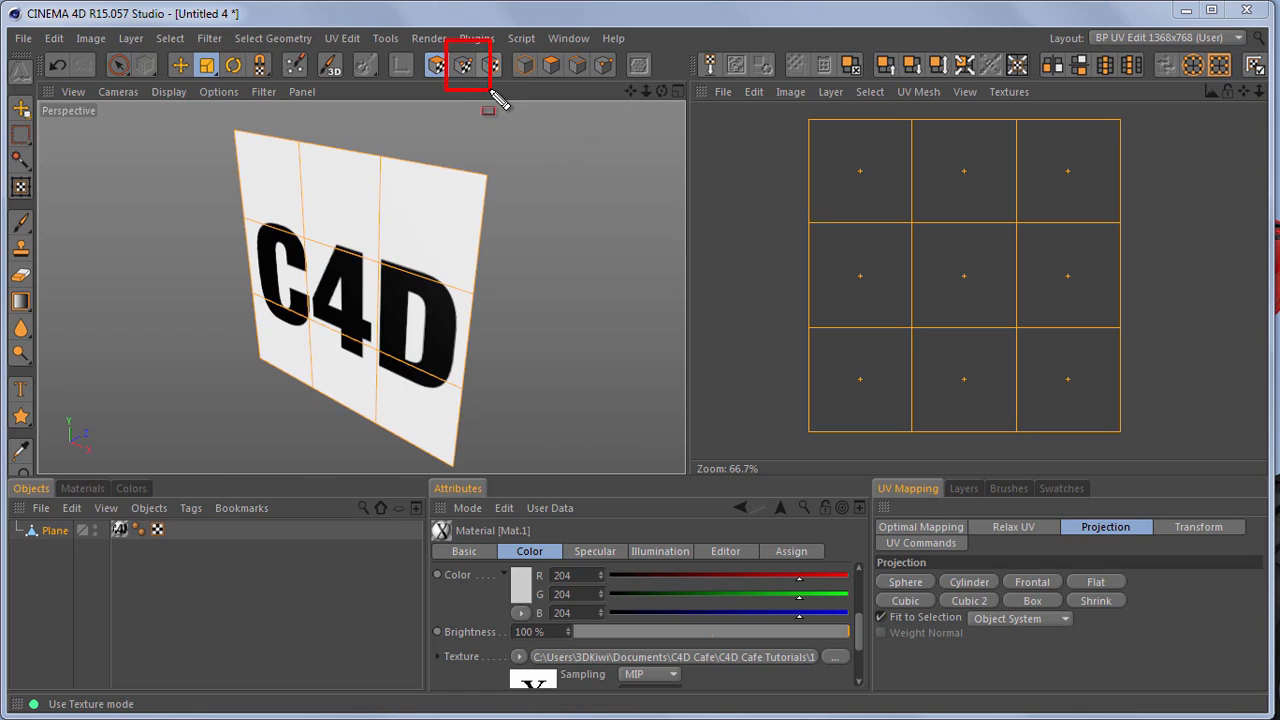
left_click(465, 67)
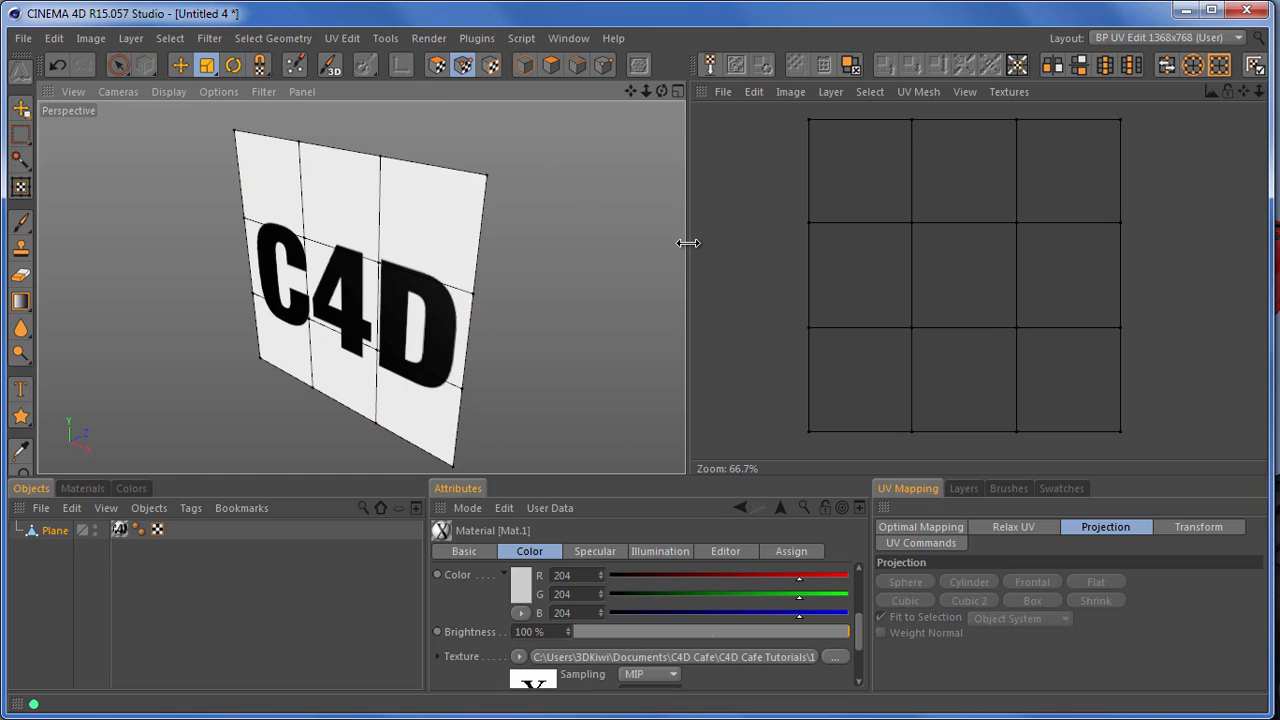
left_click(811, 126)
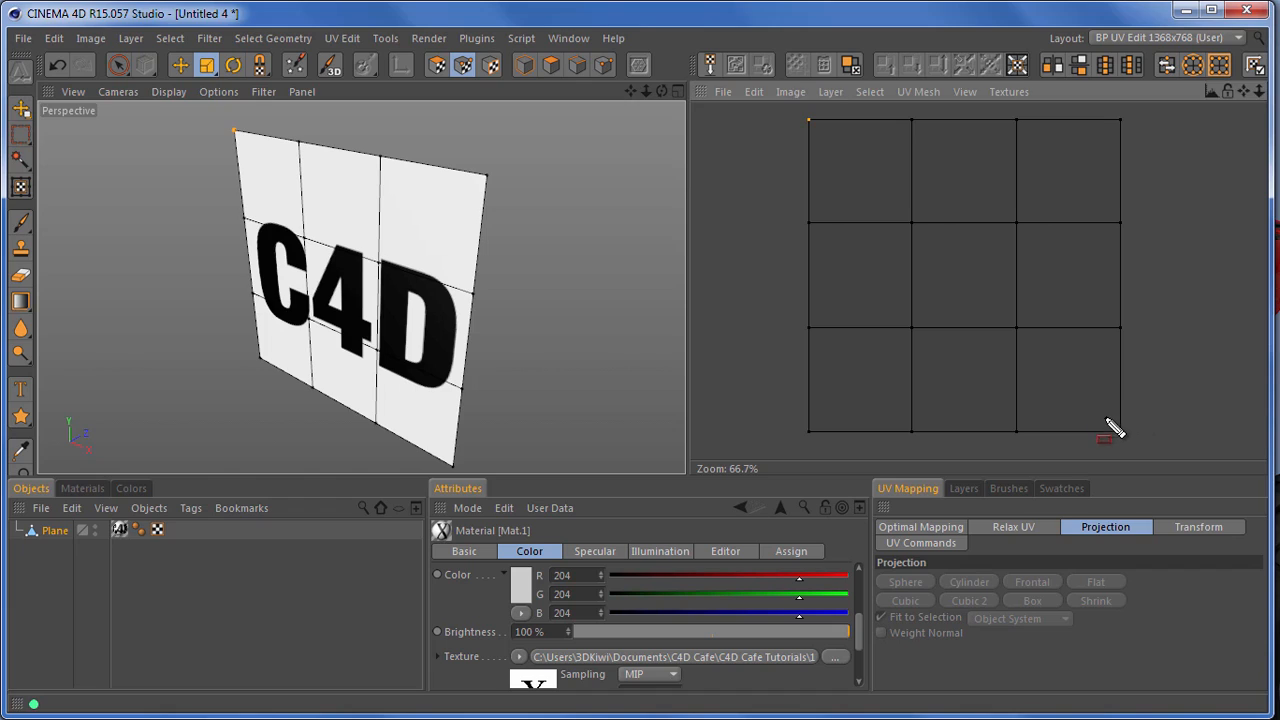
left_click(911, 223)
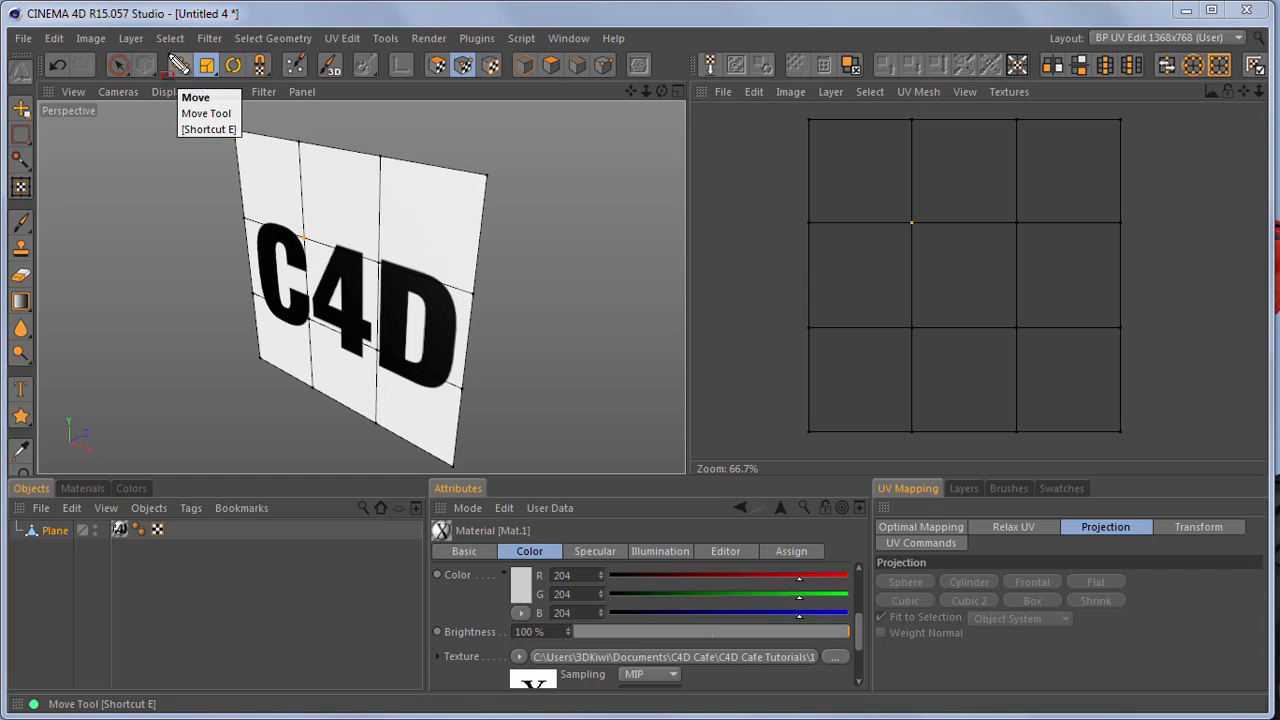
left_click(180, 65)
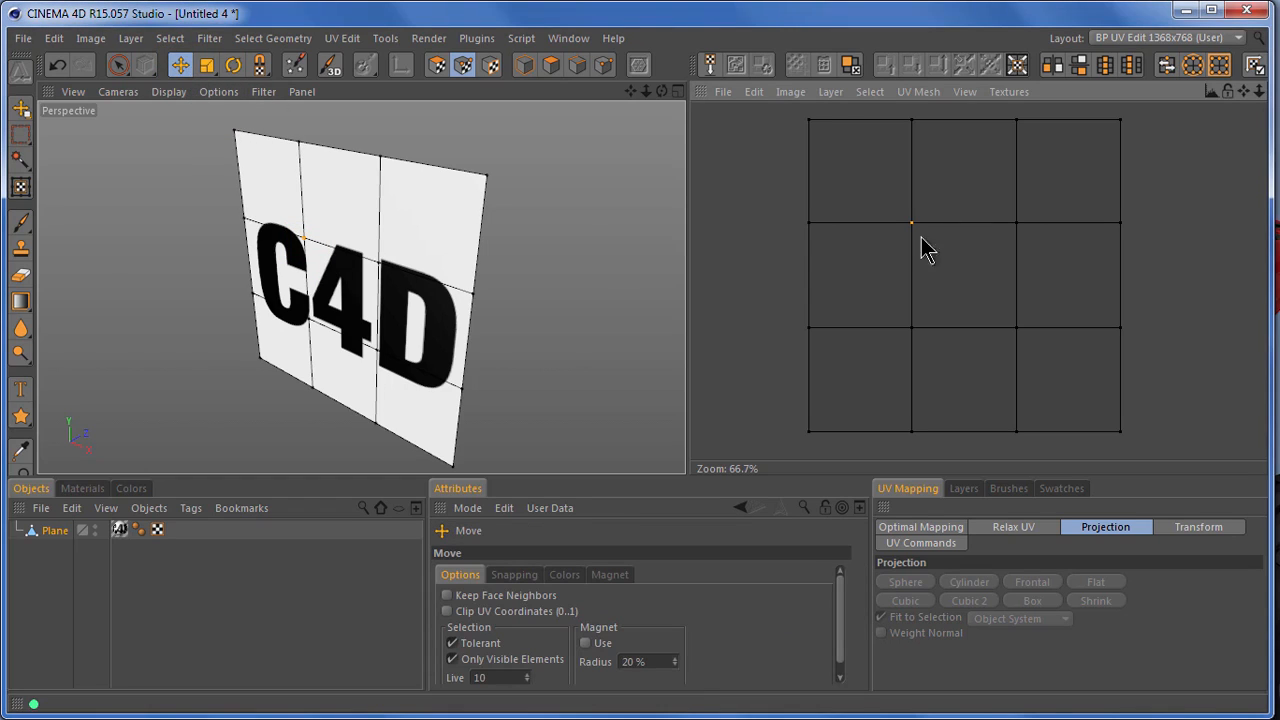
left_click_drag(911, 223, 846, 226)
mouse_move(908, 465)
left_mouse_down()
mouse_move(897, 452)
mouse_move(897, 466)
left_mouse_up()
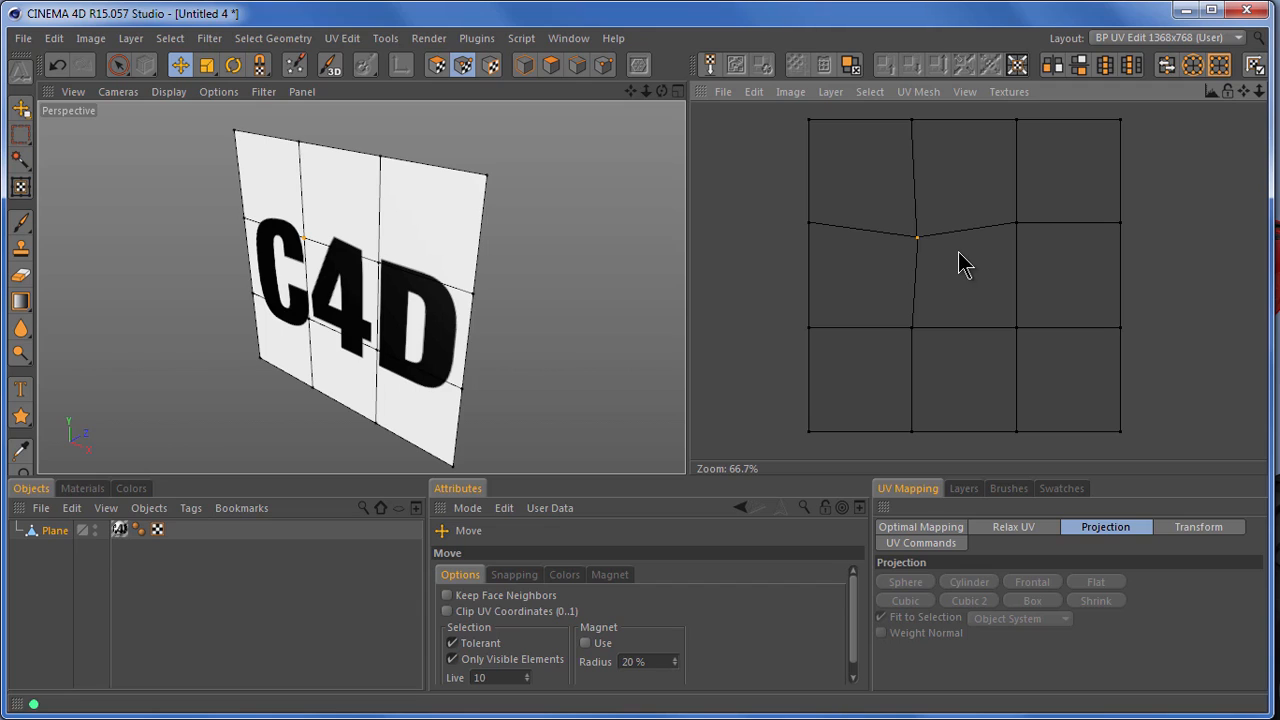
mouse_move(916, 240)
left_mouse_down()
mouse_move(893, 229)
mouse_move(920, 250)
left_mouse_up()
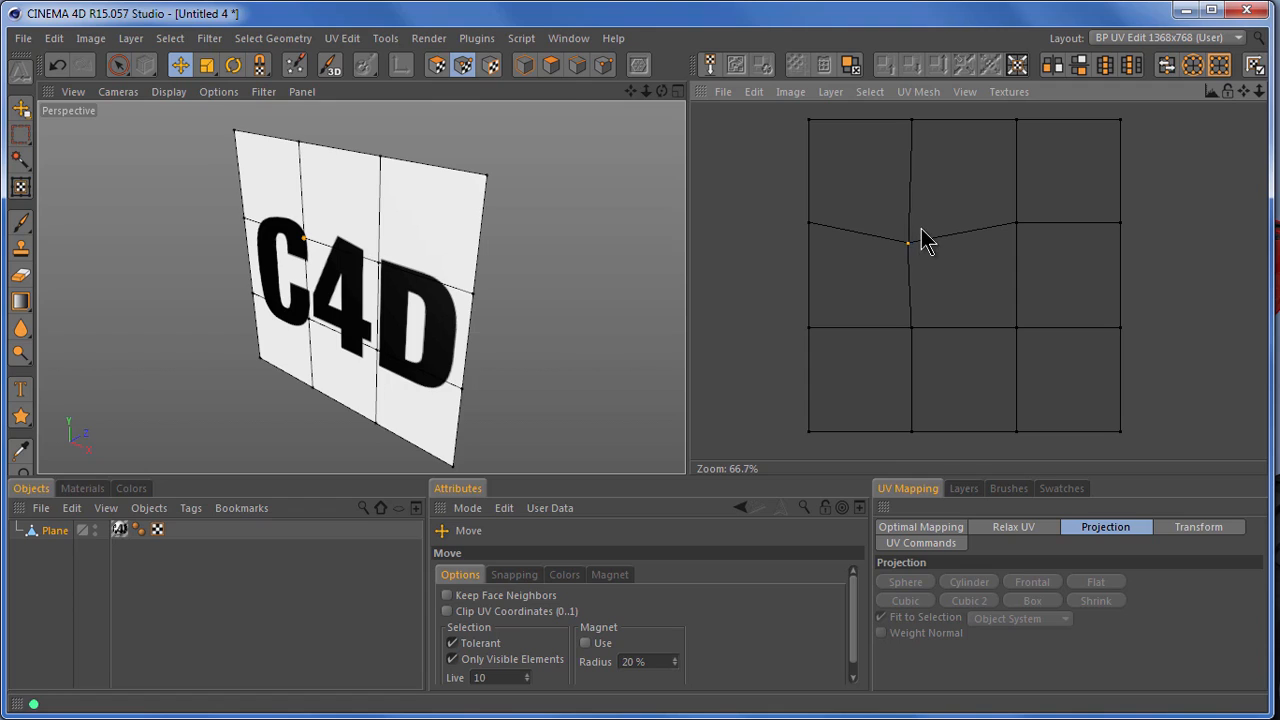
Change to the Standard 1366x768 (User) layout and delete the Plane object
left_click(1124, 42)
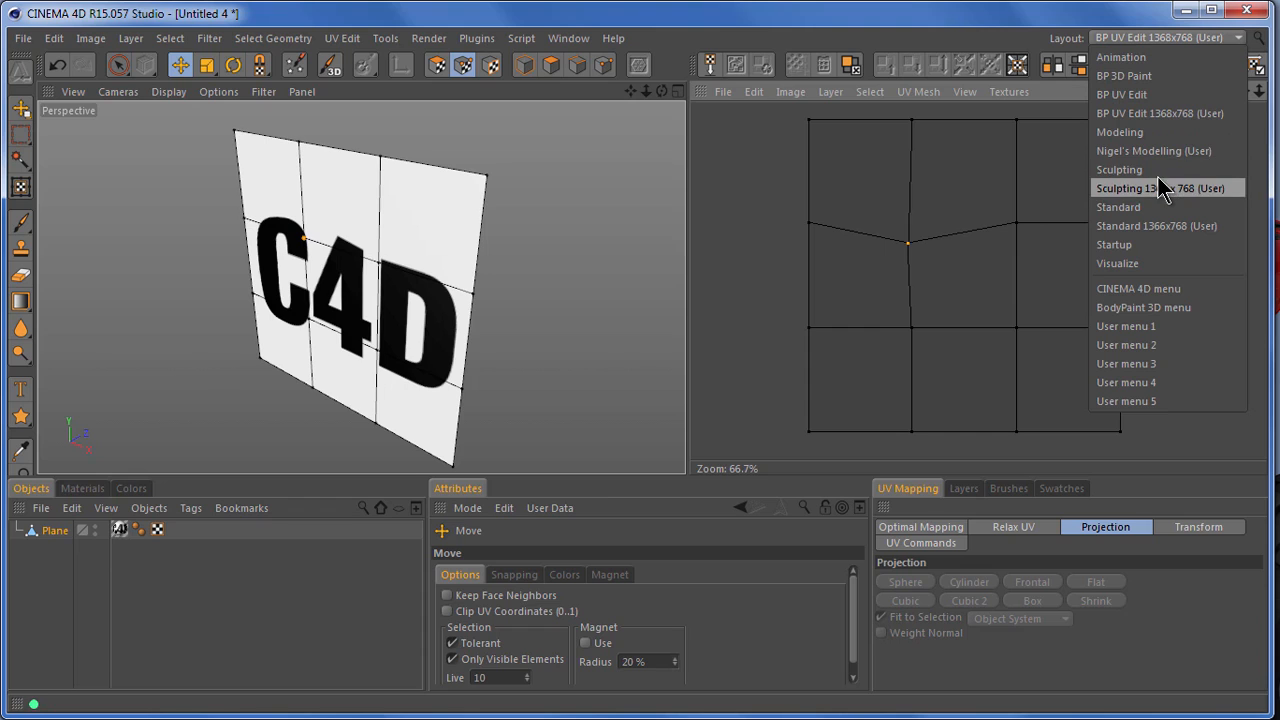
left_click(1160, 226)
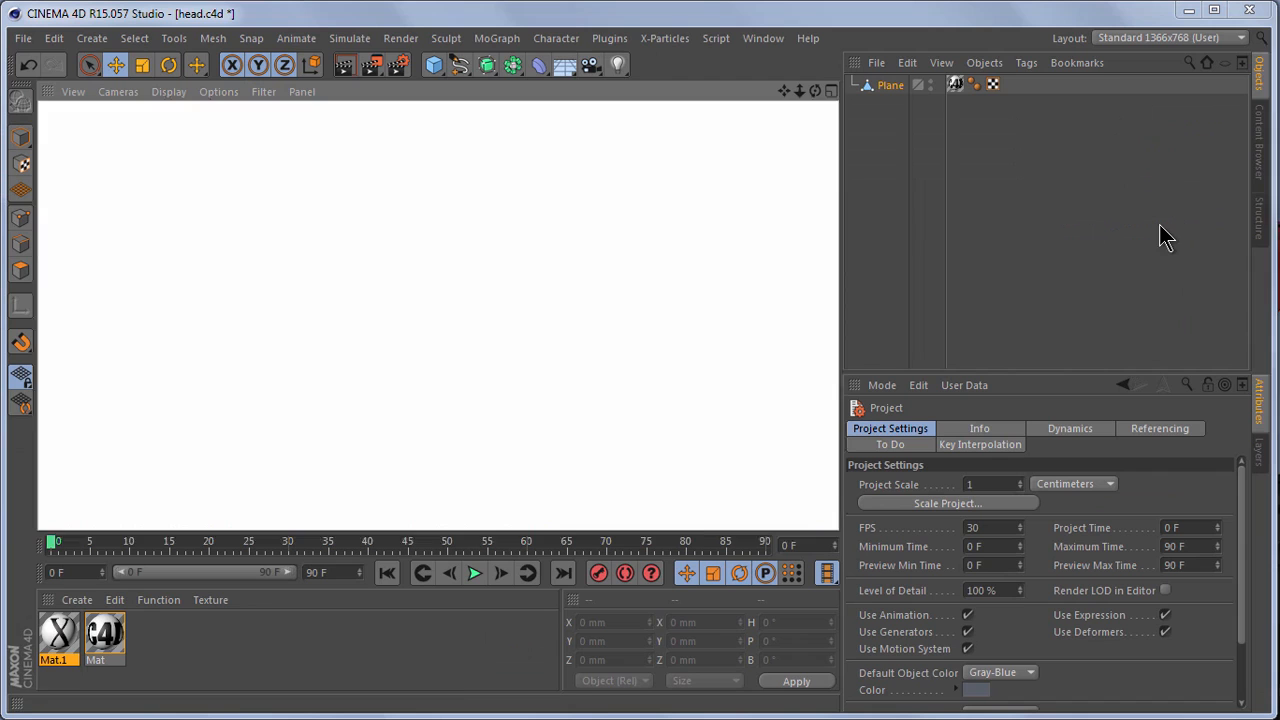
left_click(899, 88)
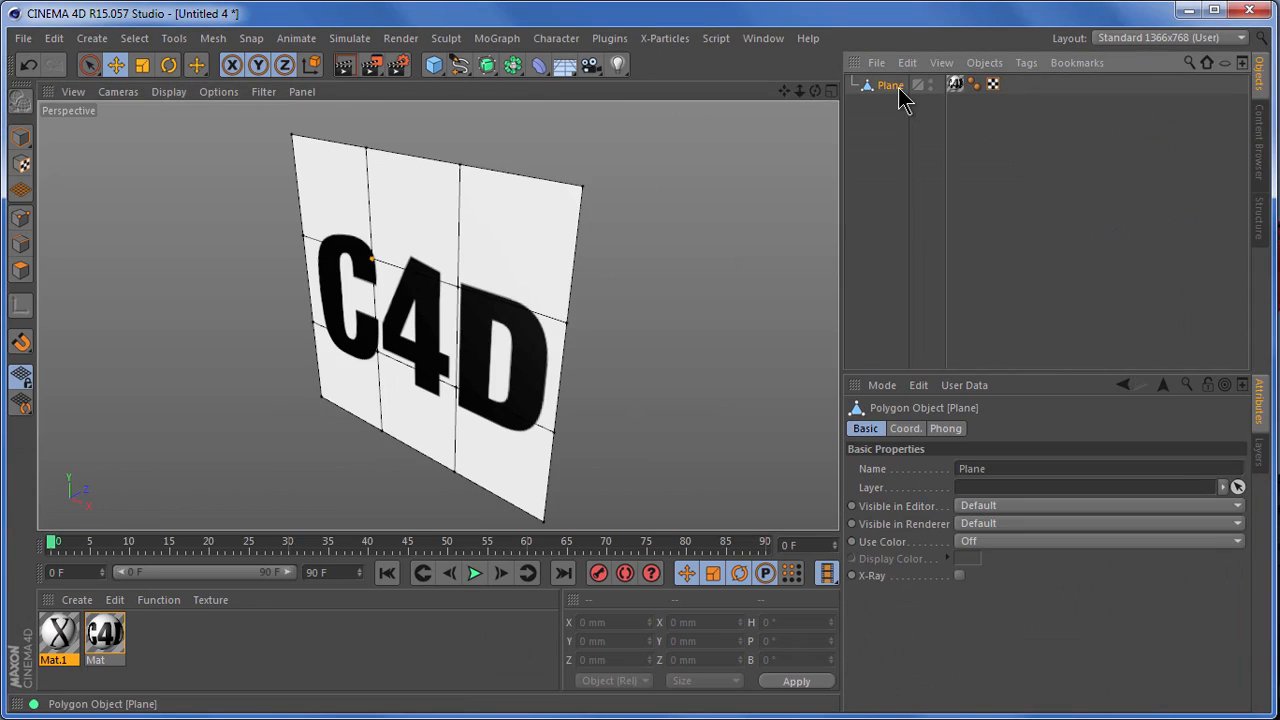
key("Delete")
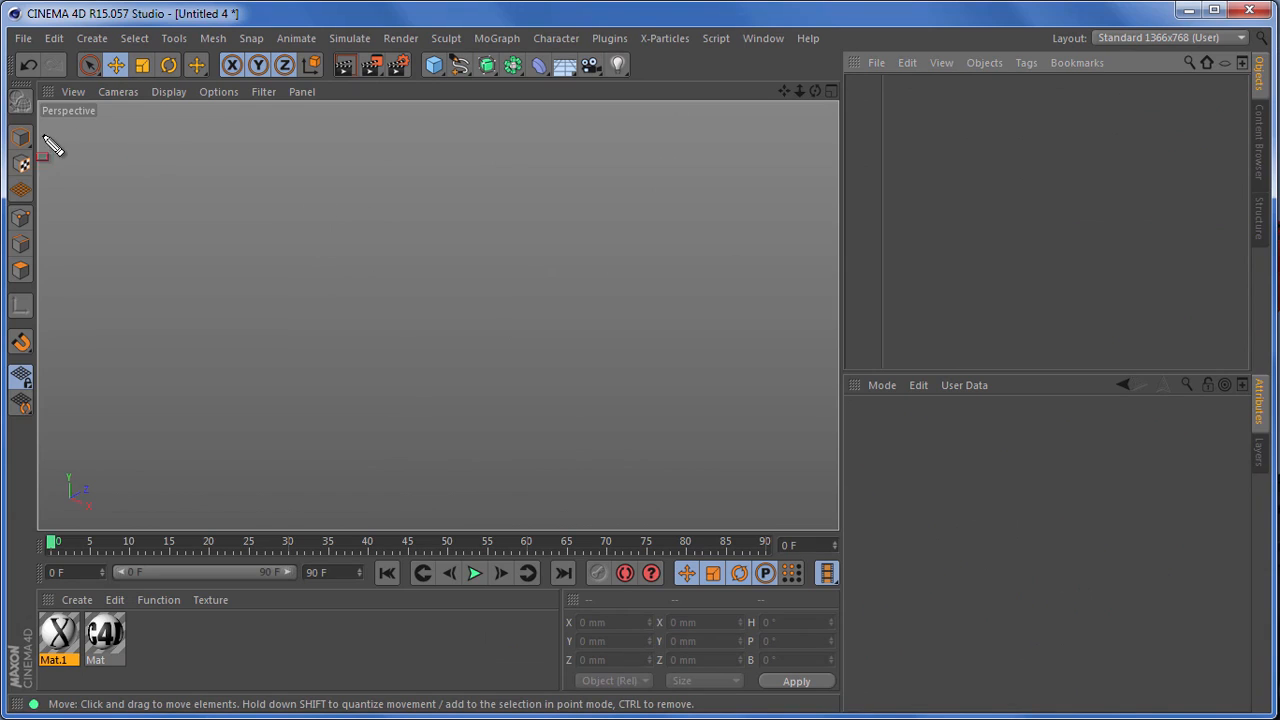
Add a cube primitive in model mode and convert it to an editable polygon object
left_click(20, 138)
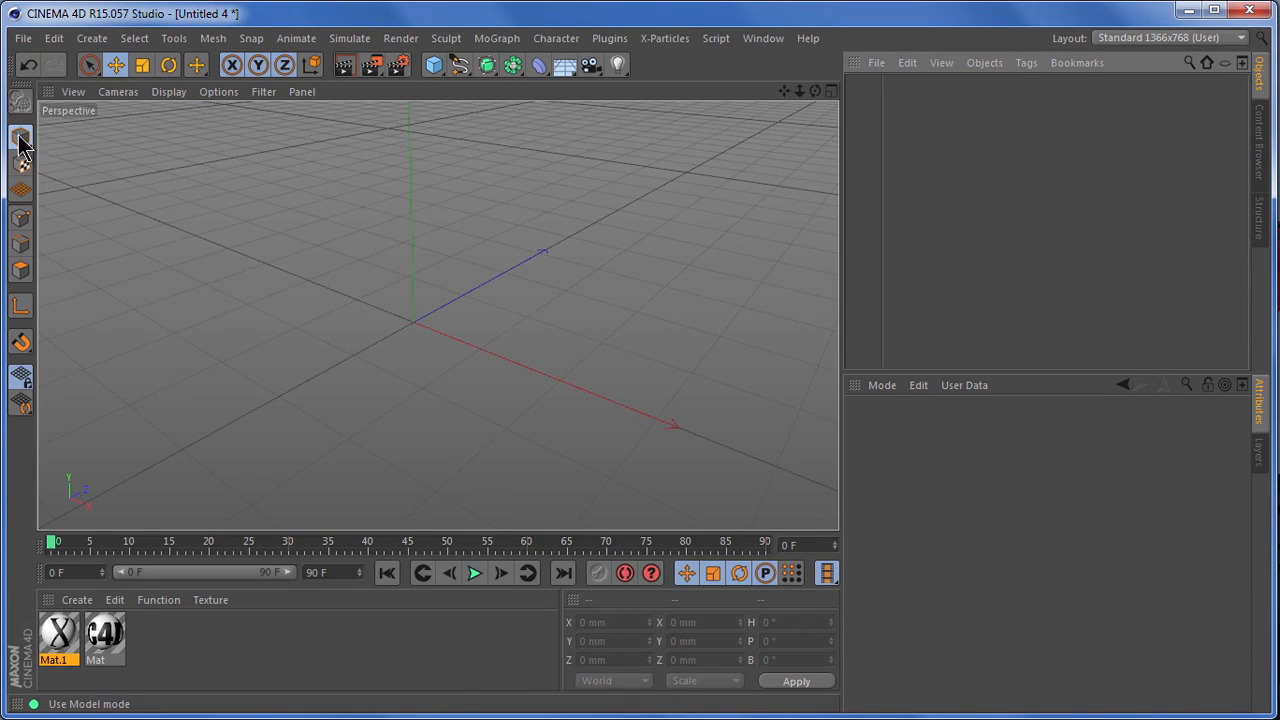
left_click(434, 66)
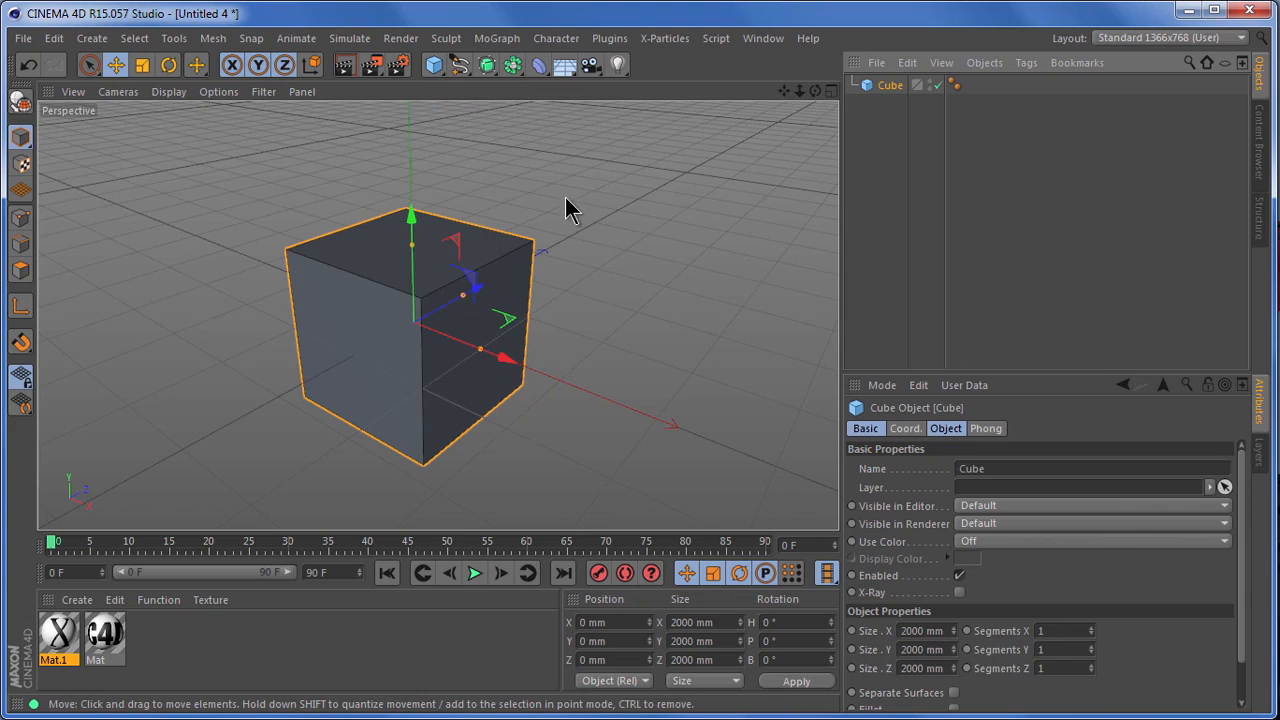
left_click_drag(961, 66, 1010, 101)
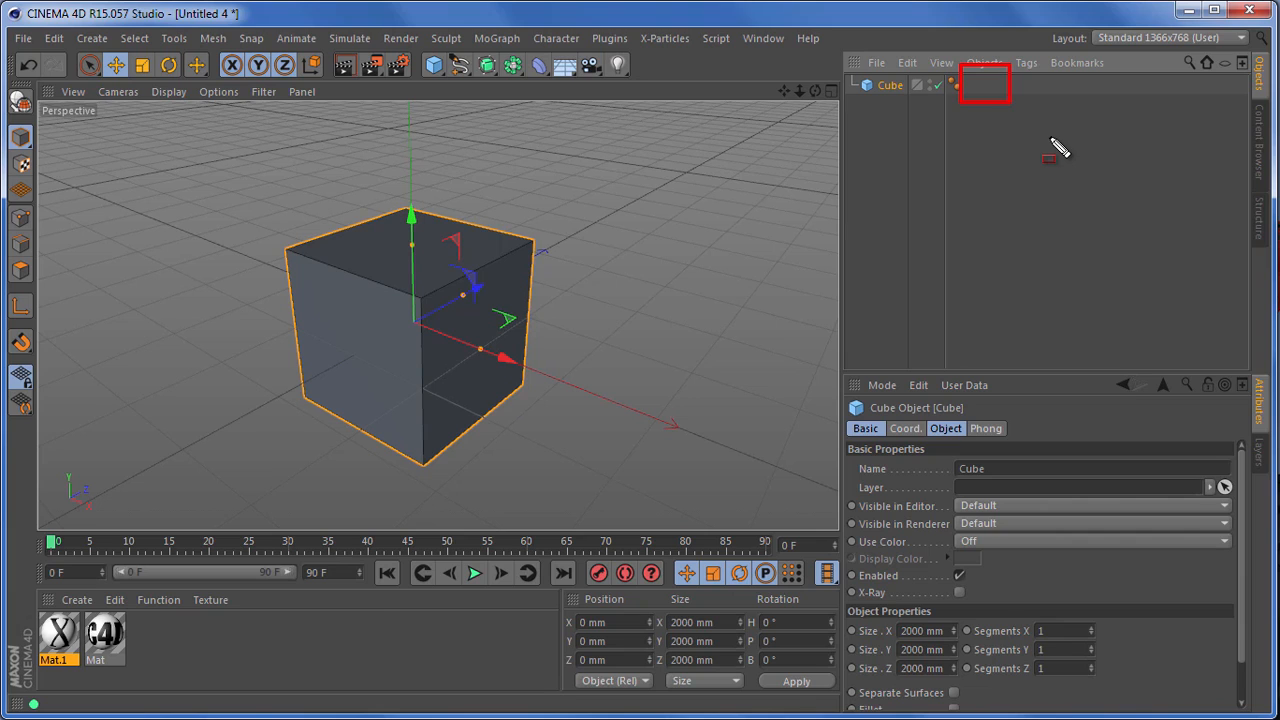
key("Escape")
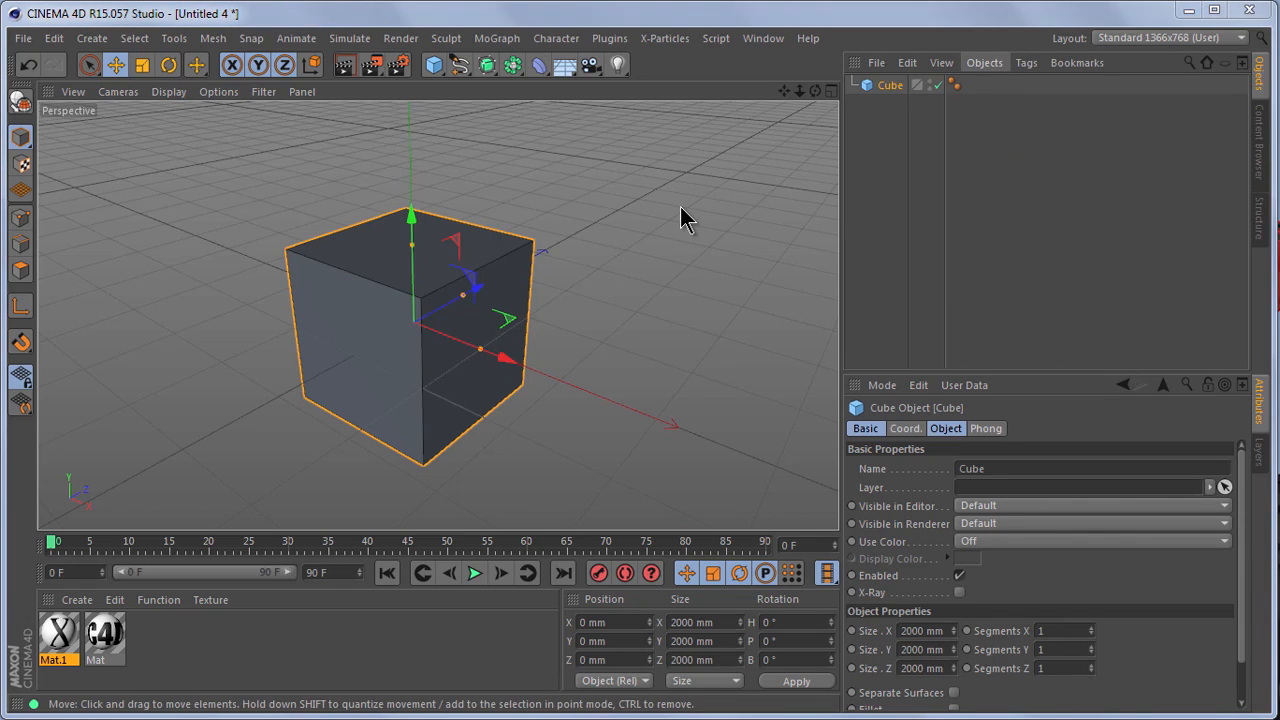
left_click(21, 100)
left_click_drag(954, 62, 1003, 120)
key("Escape")
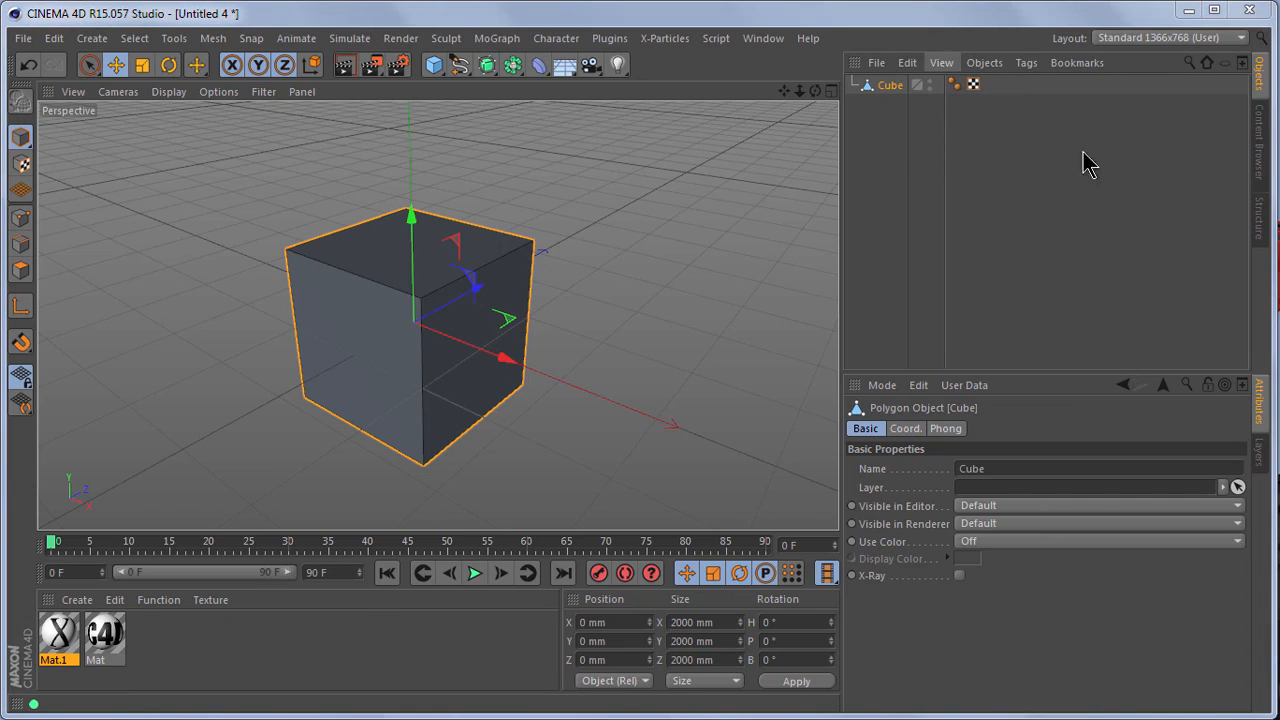
Change to the BP UV Edit 1368x768 (User) layout and select all of the cube's UV polygons
left_click(1143, 38)
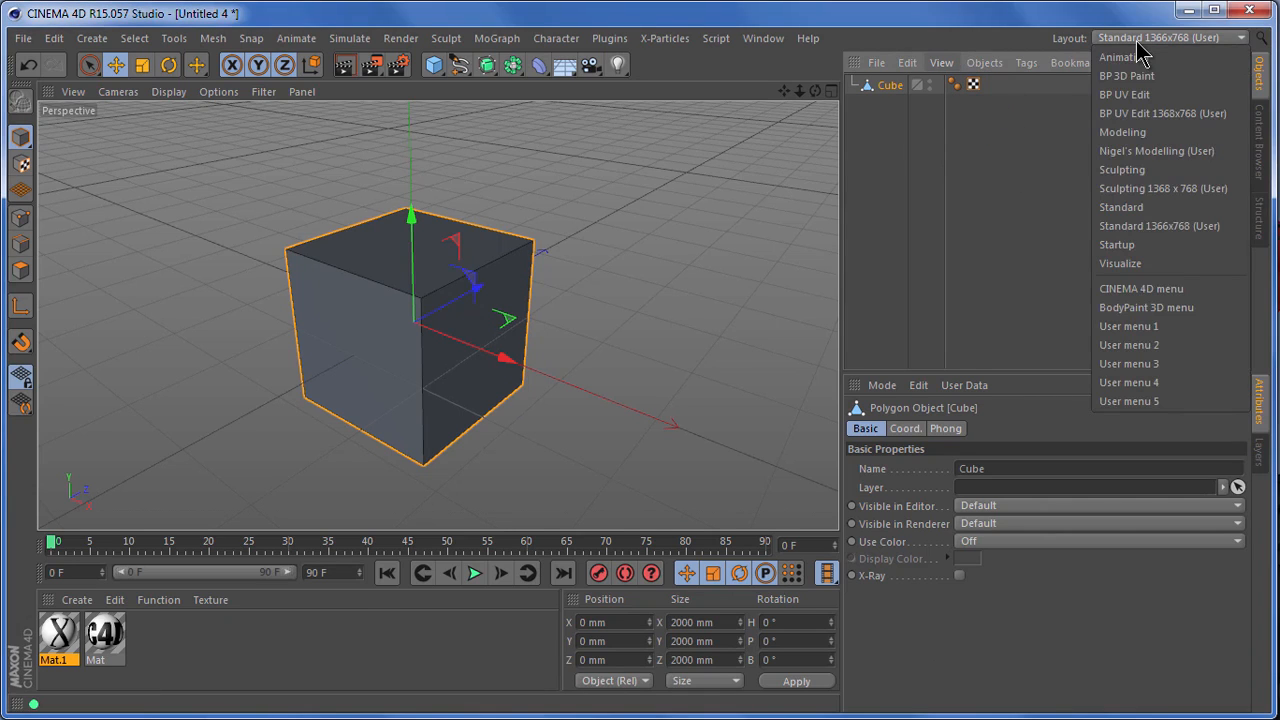
left_click(1160, 114)
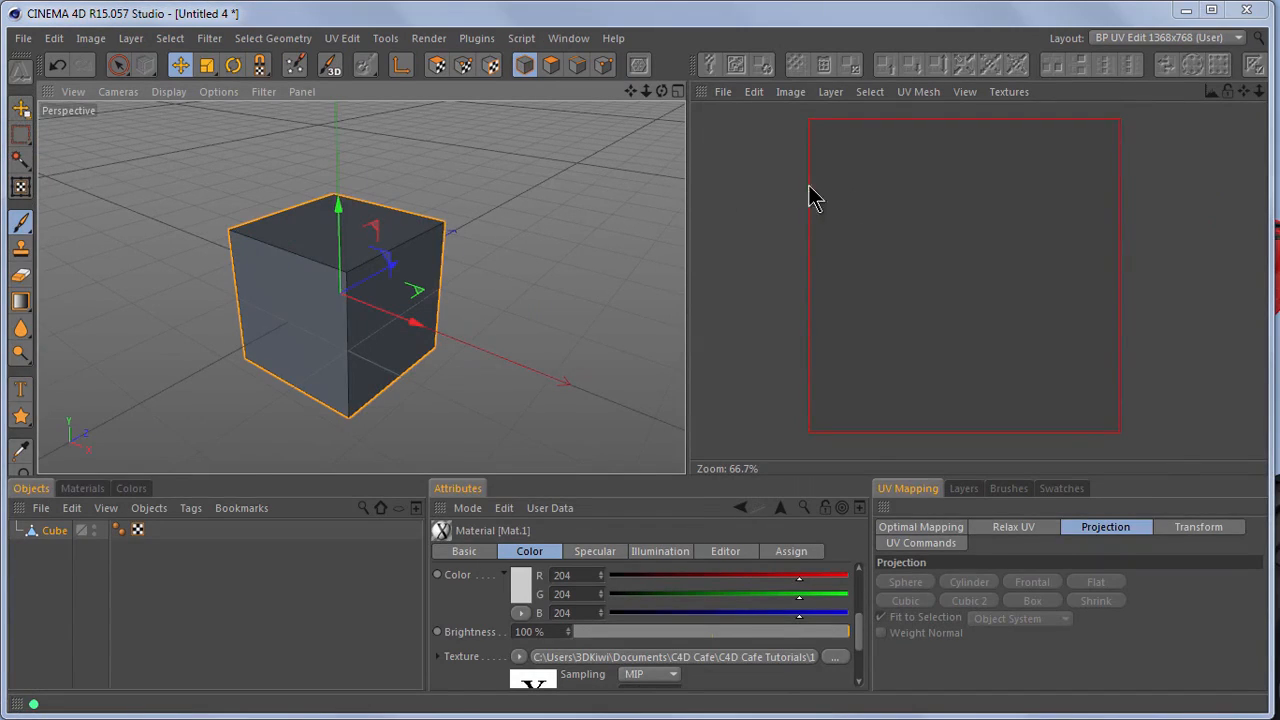
left_click(438, 67)
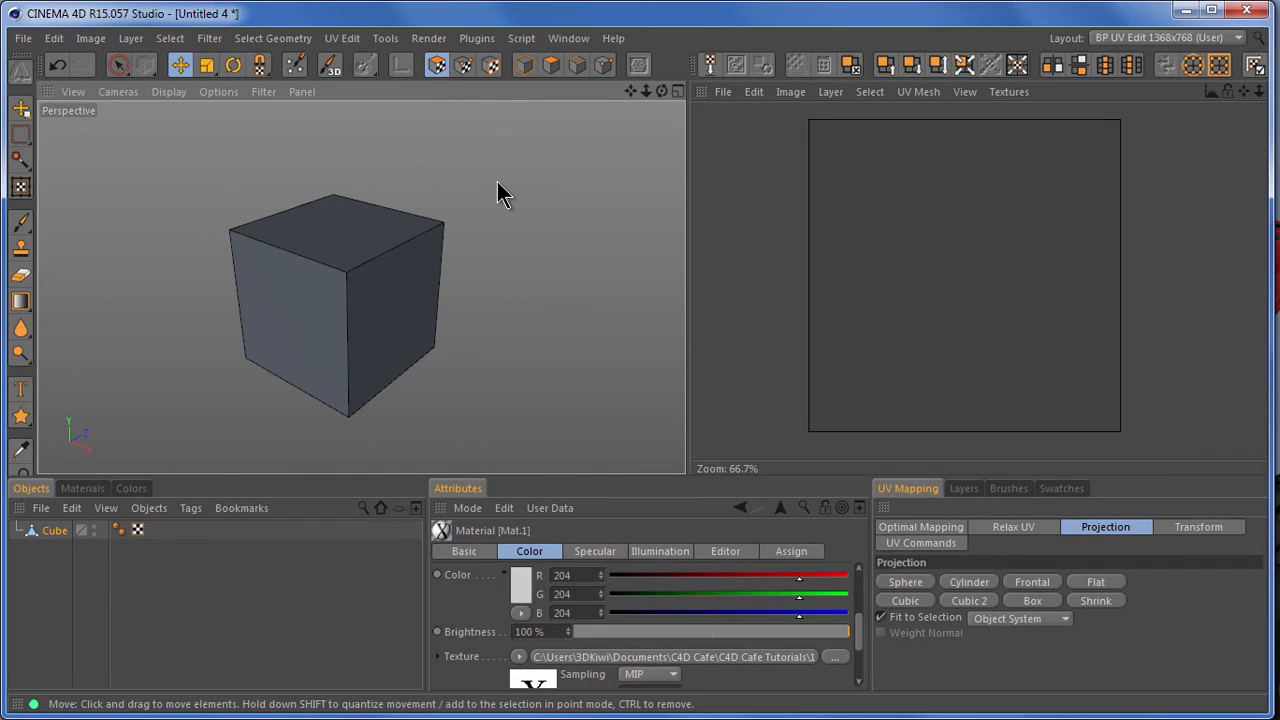
key("ctrl+a")
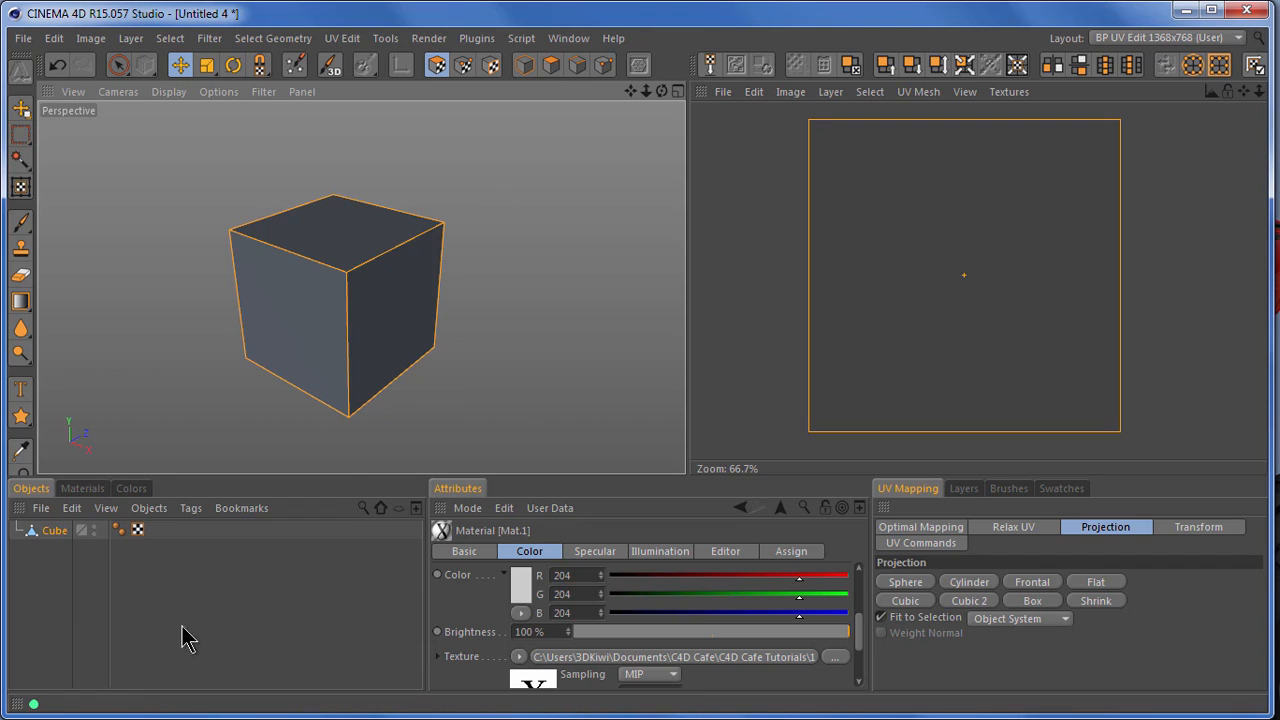
Apply the C4D-textured material Mat to the cube
left_click(86, 489)
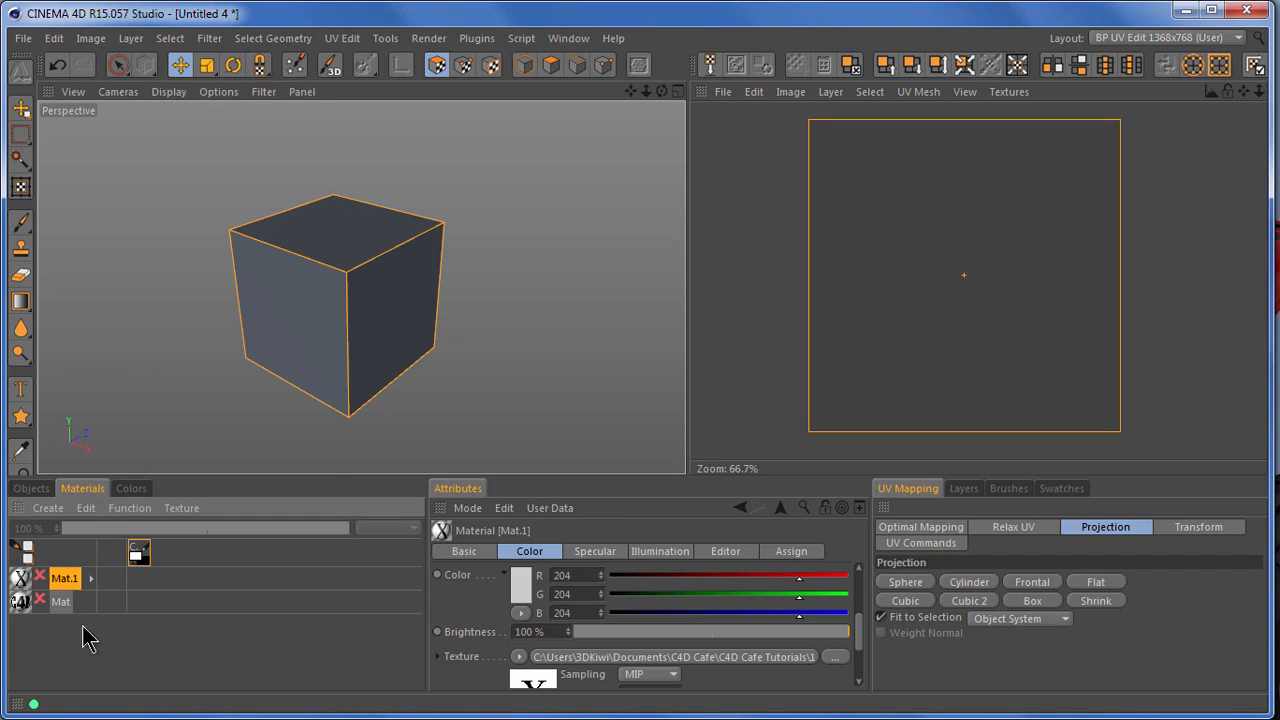
left_click_drag(21, 605, 287, 337)
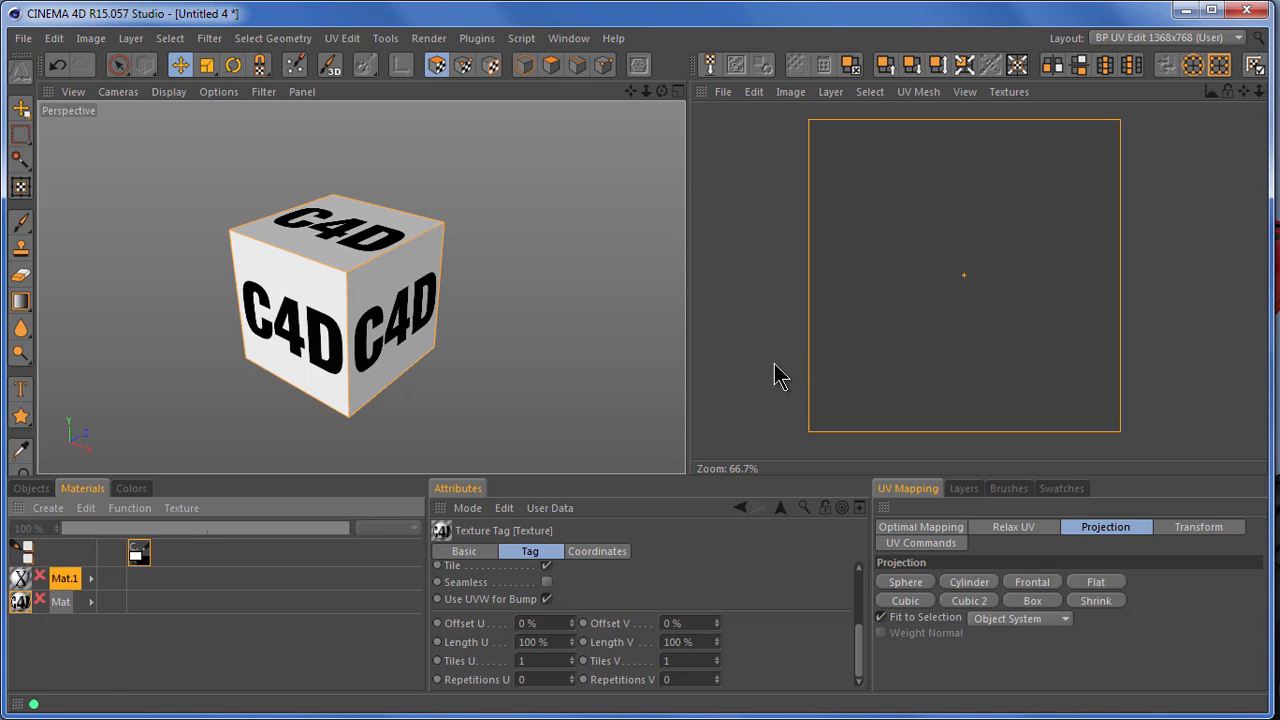
left_click_drag(796, 114, 1140, 448)
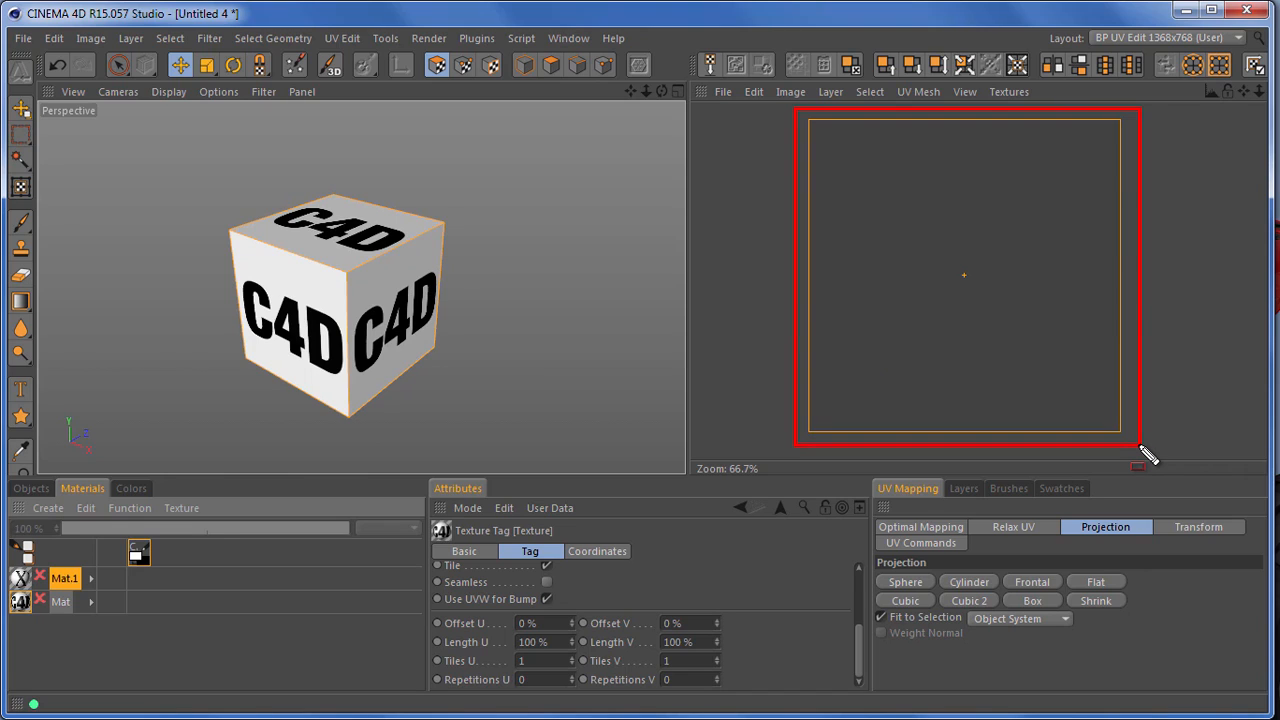
key("Escape")
key("ctrl+shift+d")
Remap the cube's selected UV polygons with the Box projection
mouse_move(1052, 508)
left_mouse_down()
mouse_move(1066, 526)
mouse_move(1166, 552)
left_mouse_up()
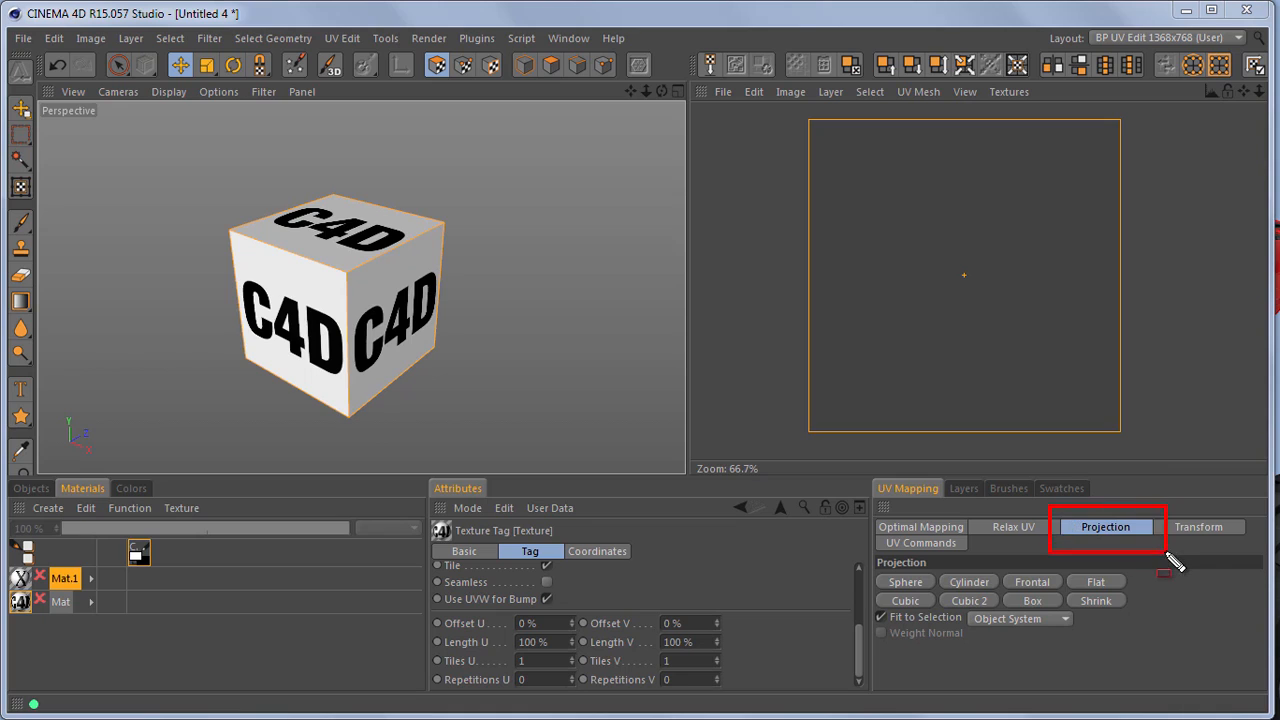
key("Escape")
key("ctrl+shift+d")
left_click_drag(997, 587, 1074, 620)
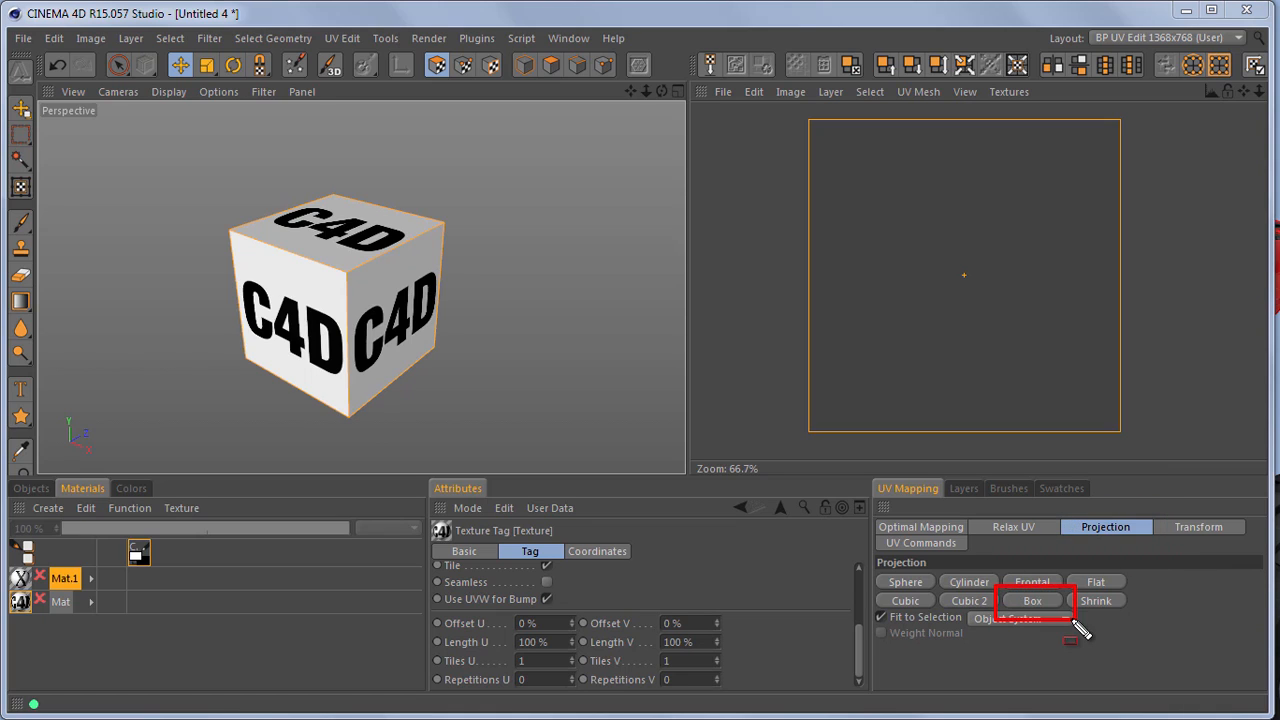
key("Escape")
left_click(1035, 604)
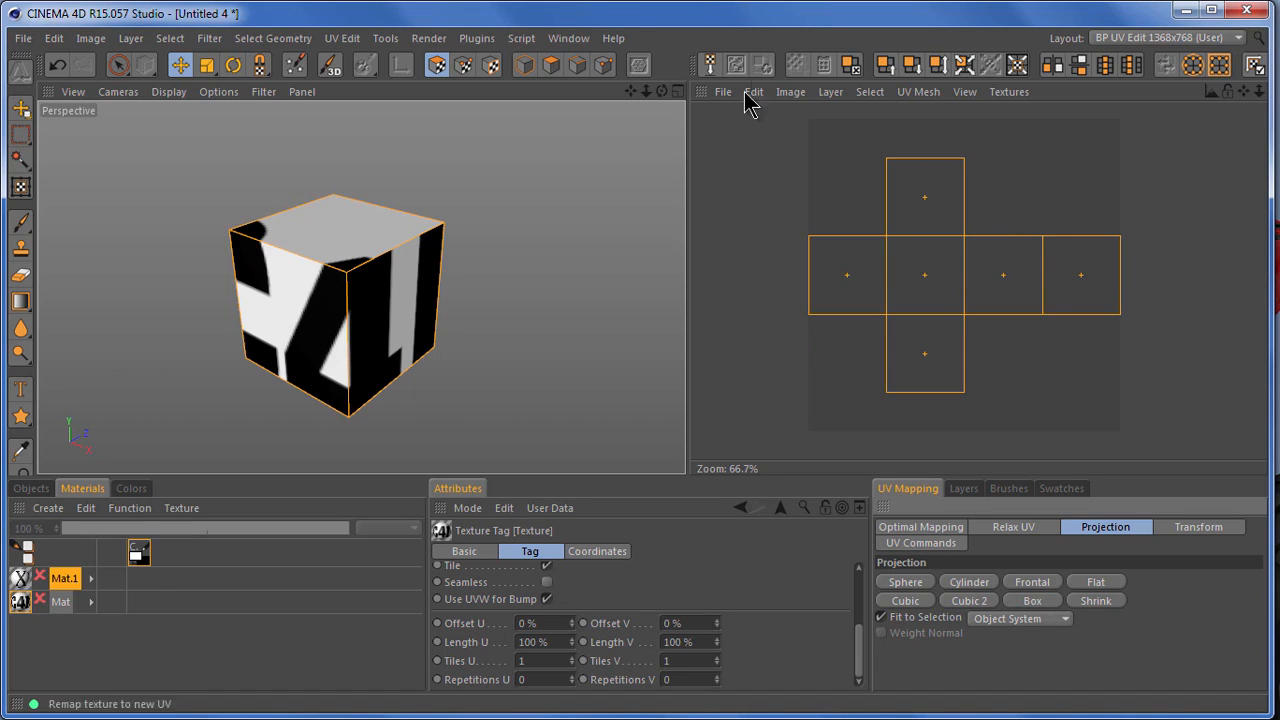
left_click_drag(661, 91, 688, 485)
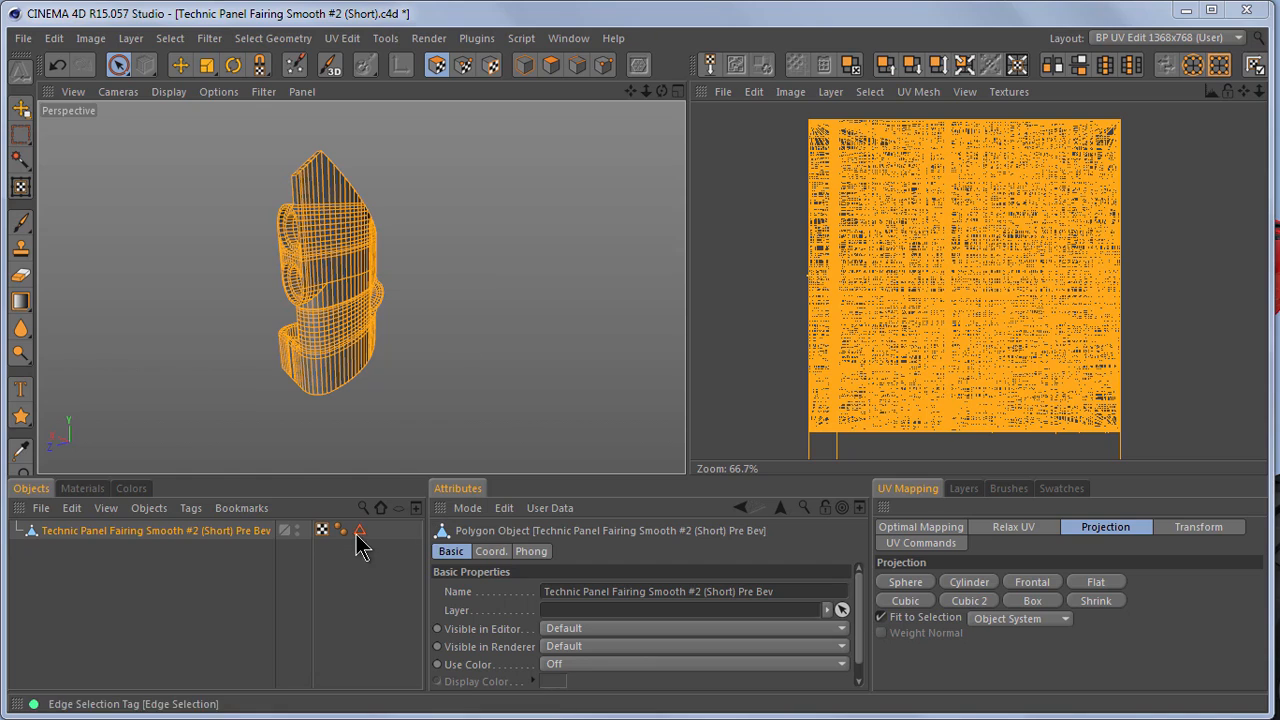
Examine the material list of the Technic Panel Fairing Smooth #2 (Short) project
mouse_move(307, 510)
left_mouse_down()
mouse_move(314, 542)
mouse_move(338, 552)
left_mouse_up()
key("Escape")
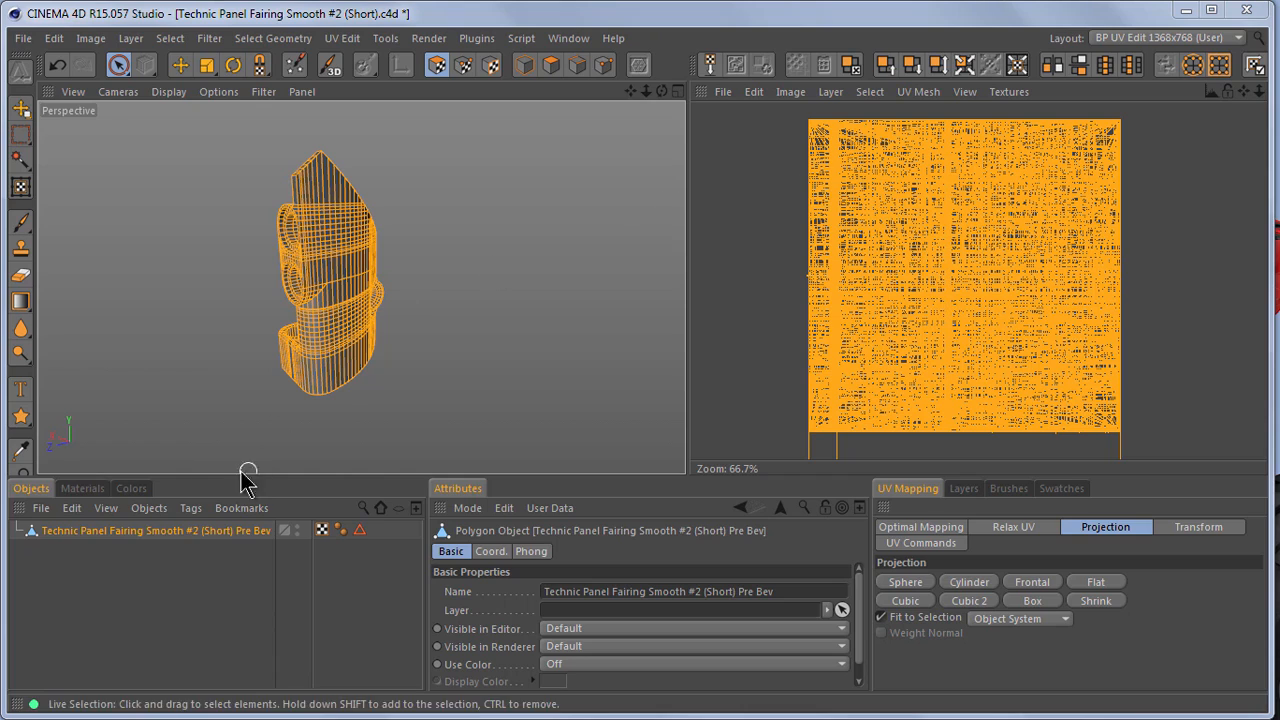
left_click(99, 487)
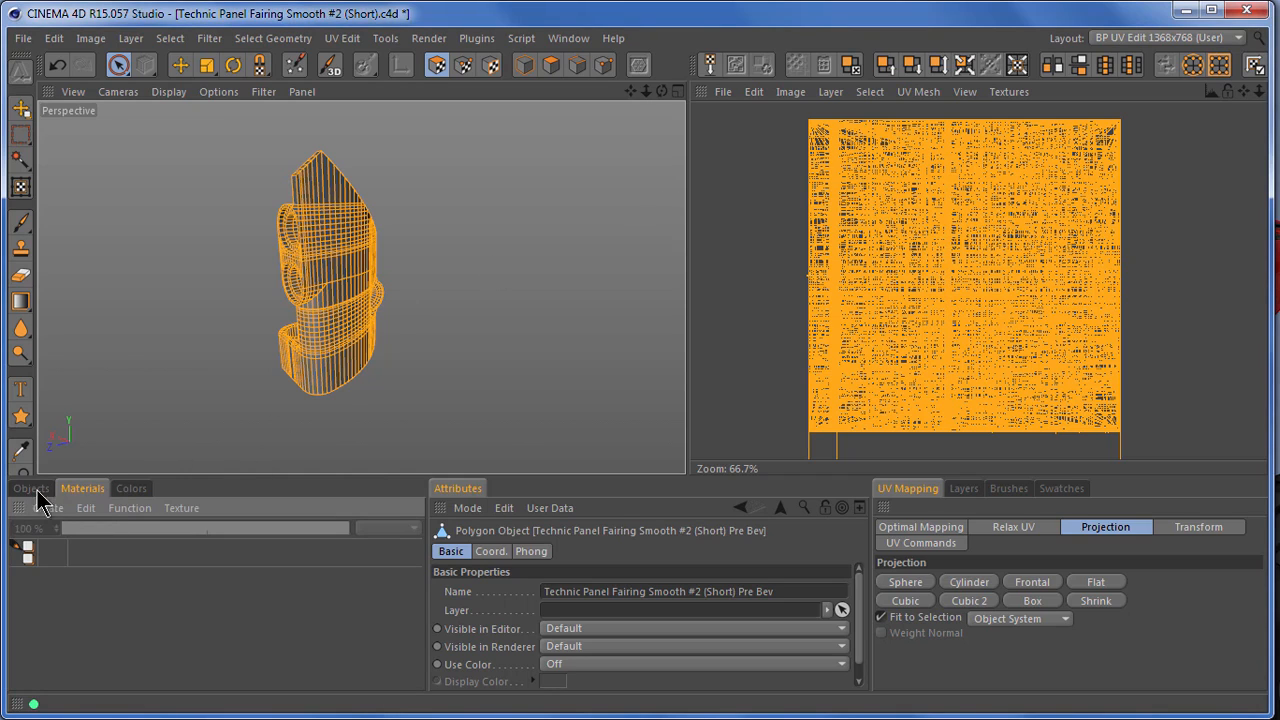
Create a material and load the X image from disc as its color texture, without copying it to the project location
double_click(34, 605)
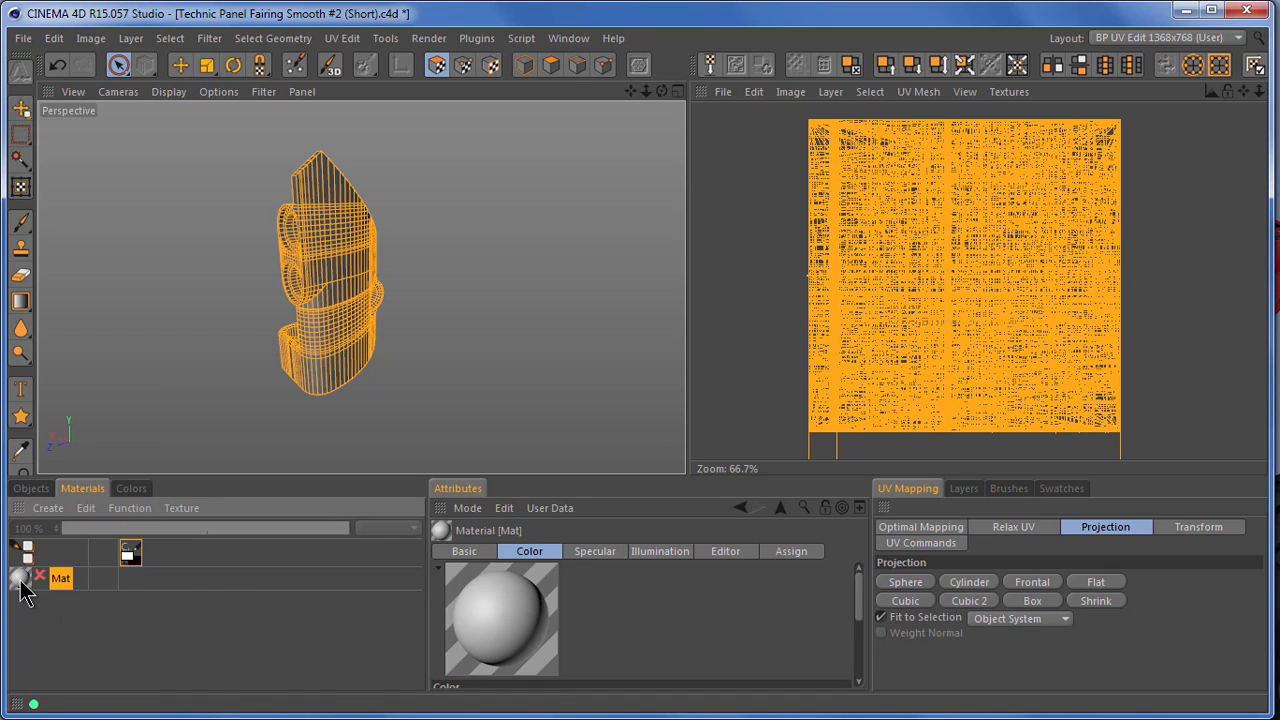
right_click(25, 590)
mouse_move(102, 592)
left_click(250, 597)
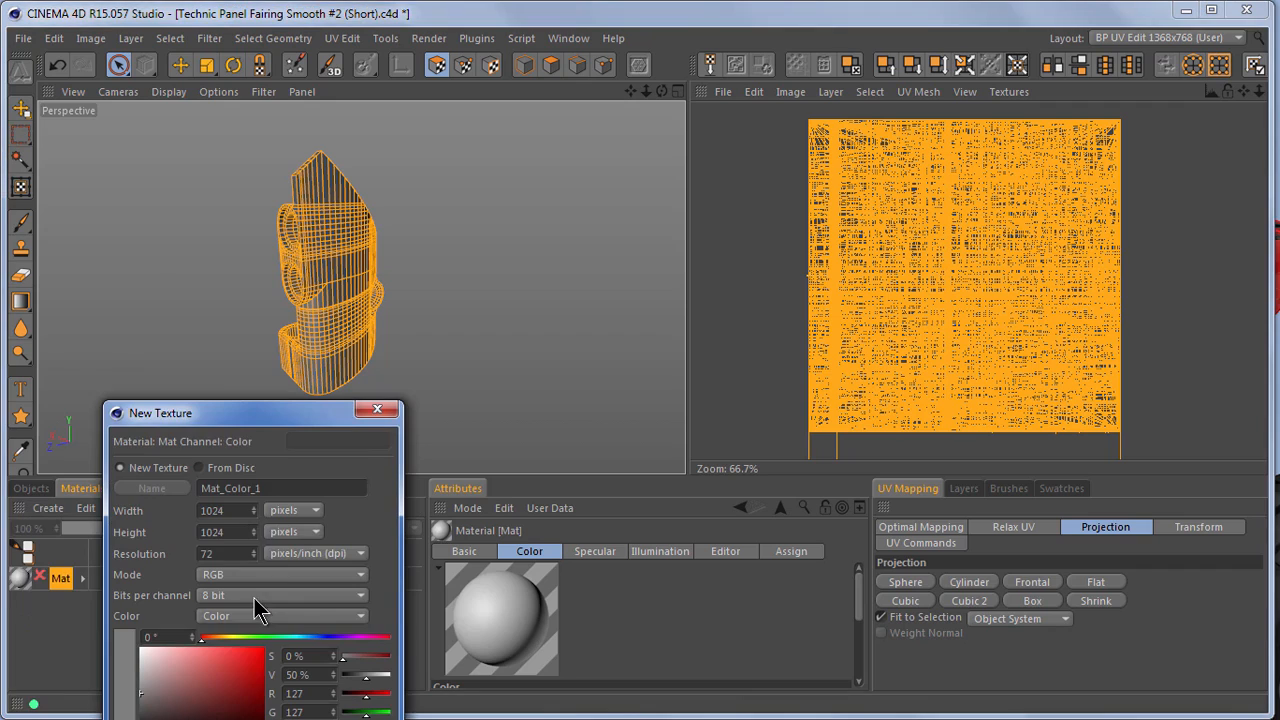
left_click(201, 468)
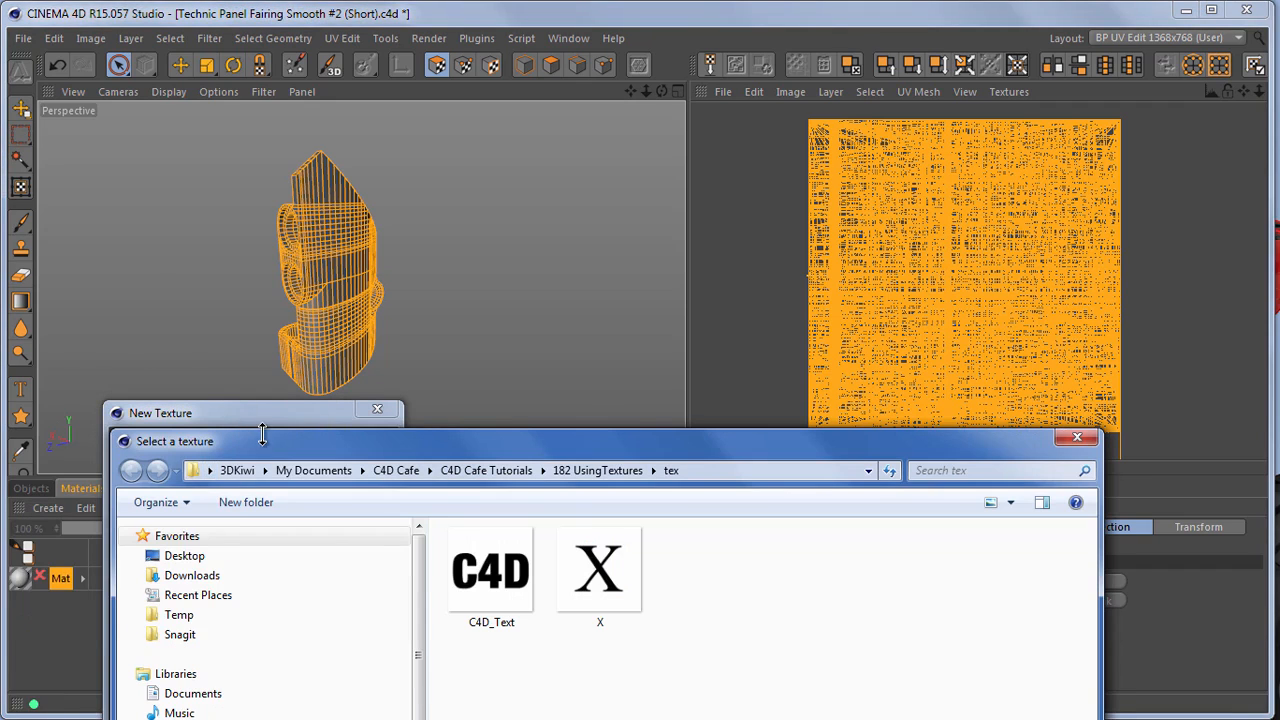
double_click(615, 569)
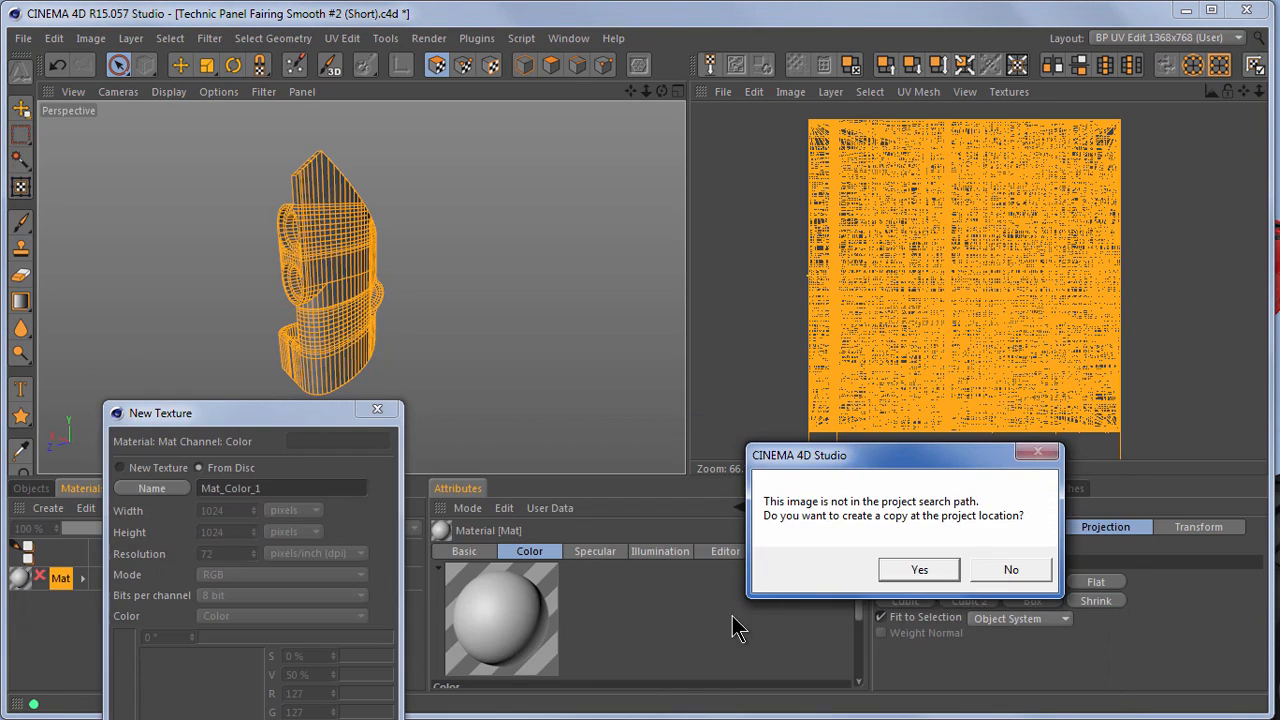
left_click(1011, 569)
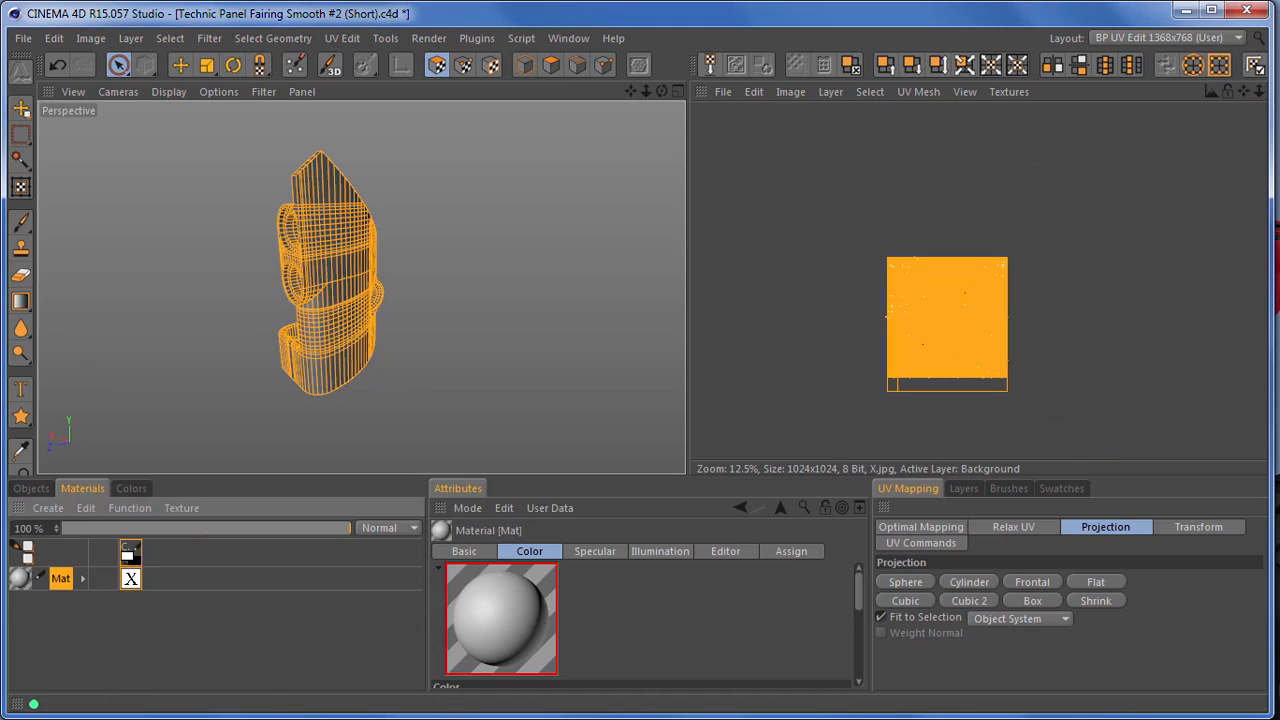
Apply the X-textured material Mat to the Technic Panel Fairing object
left_click(42, 491)
left_click_drag(27, 539, 70, 533)
scroll(354, 231, "up", 5)
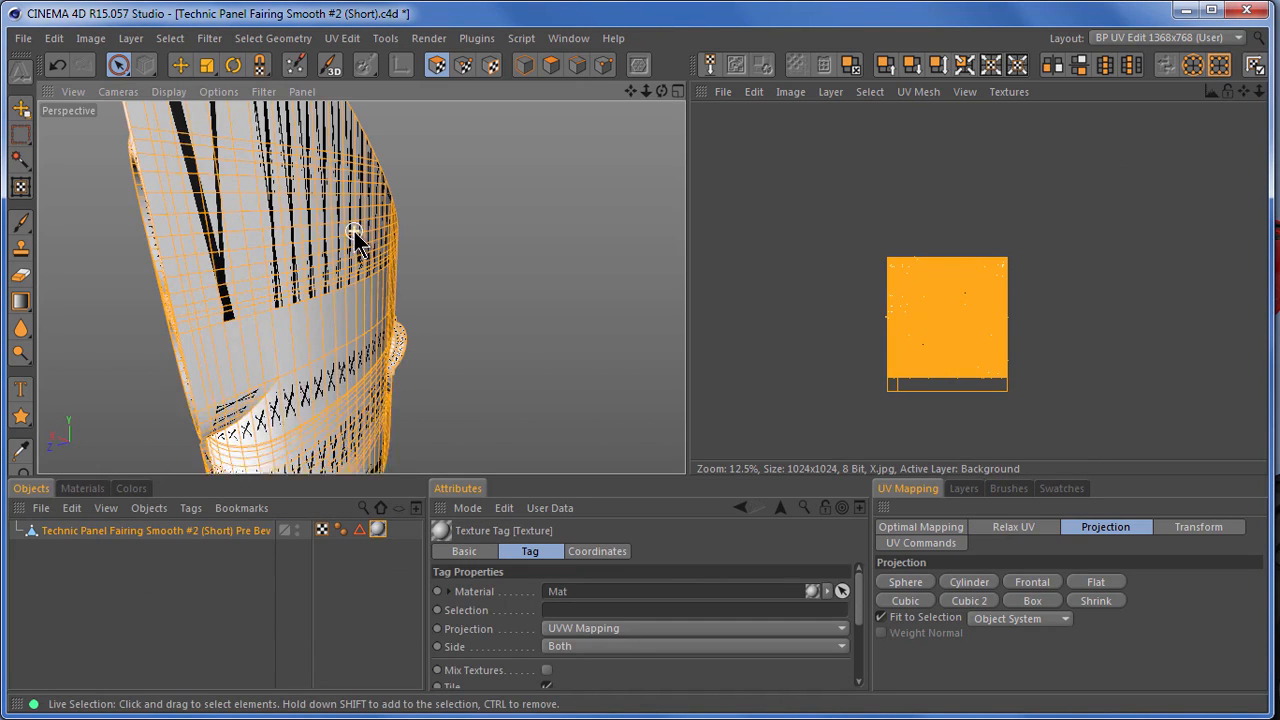
Examine how the X texture lies on the panel fairing and compare it with the UV mesh over the image
left_click_drag(662, 92, 665, 120)
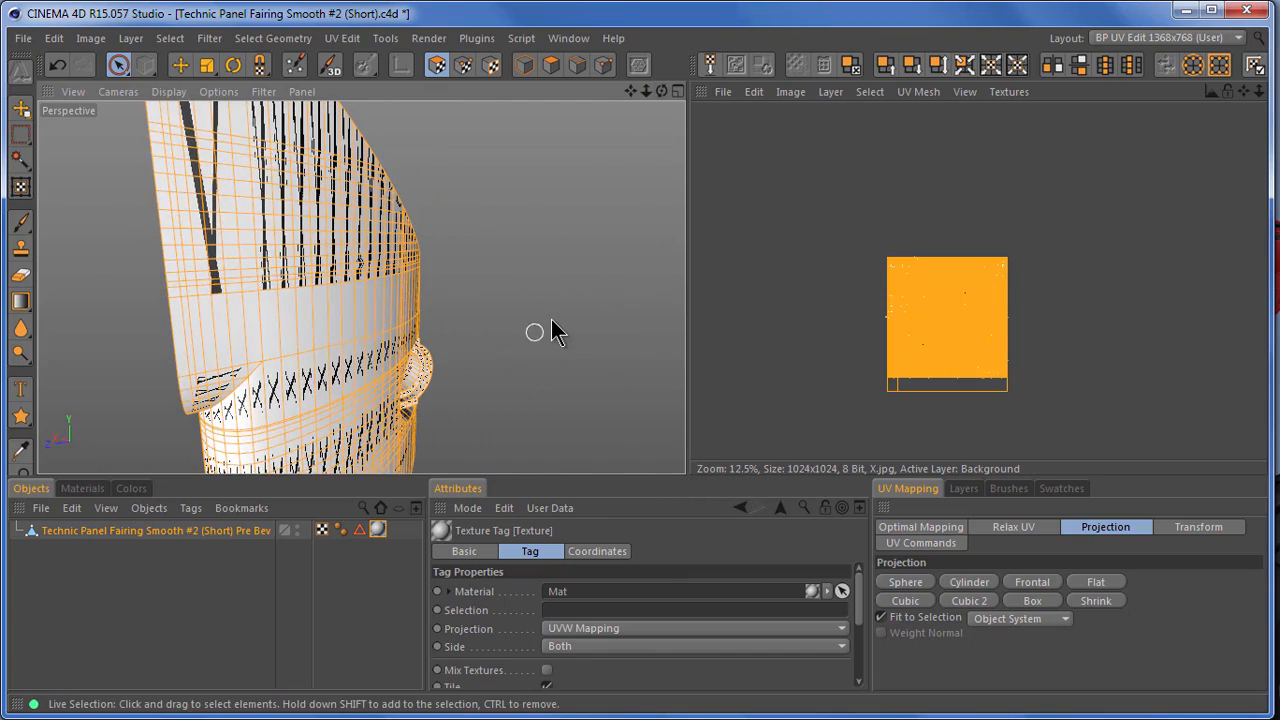
scroll(555, 332, "down", 3)
left_click_drag(683, 473, 684, 473)
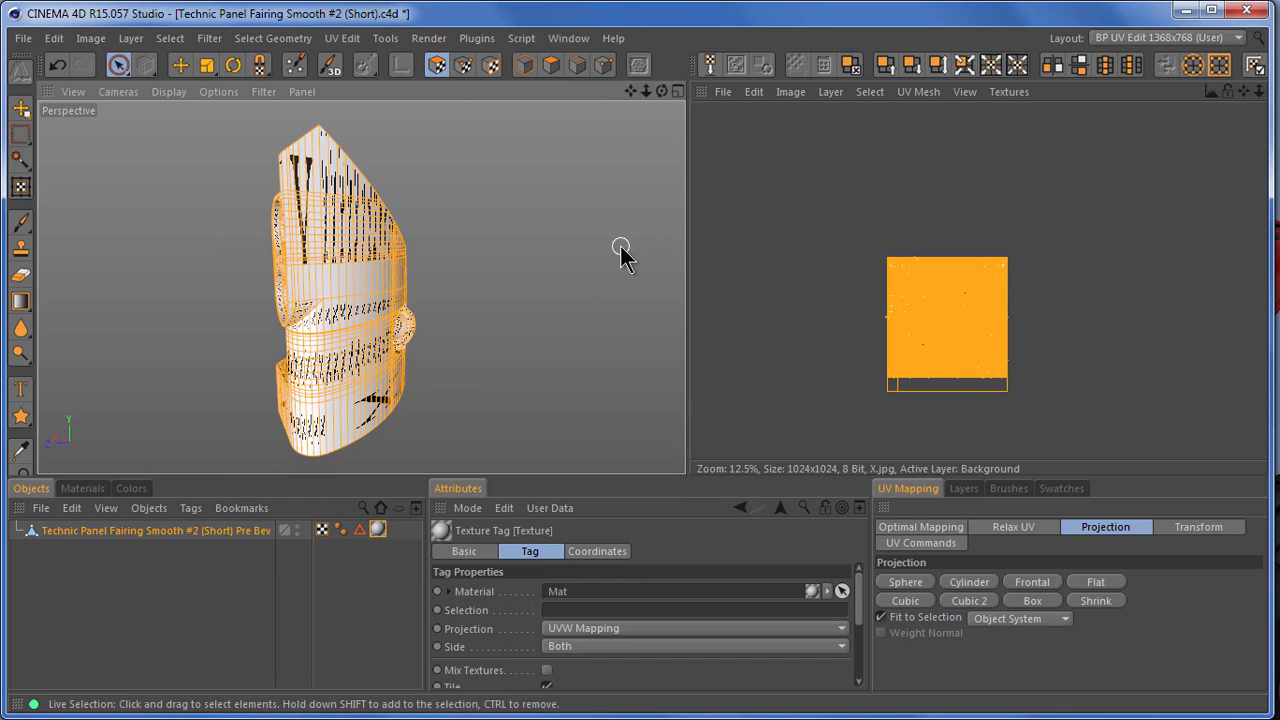
scroll(806, 274, "up", 4)
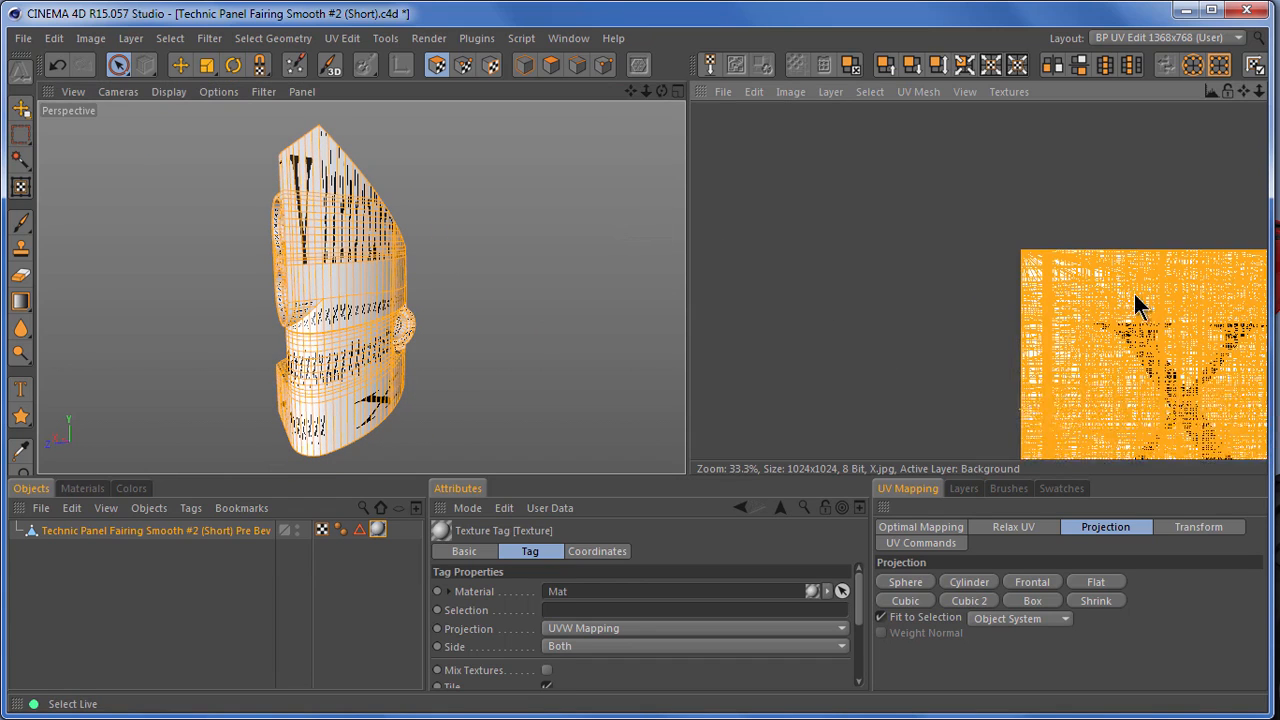
left_click_drag(1243, 92, 898, 459)
scroll(1098, 243, "up", 1)
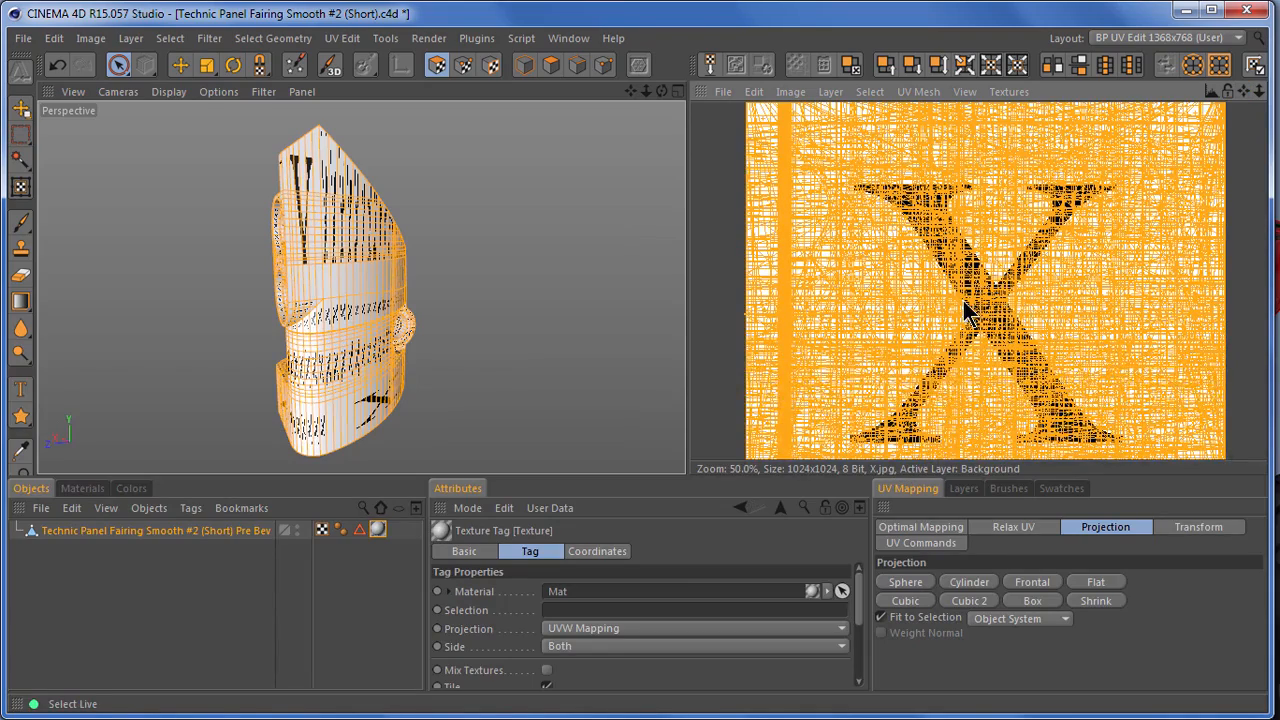
scroll(979, 258, "up", 3)
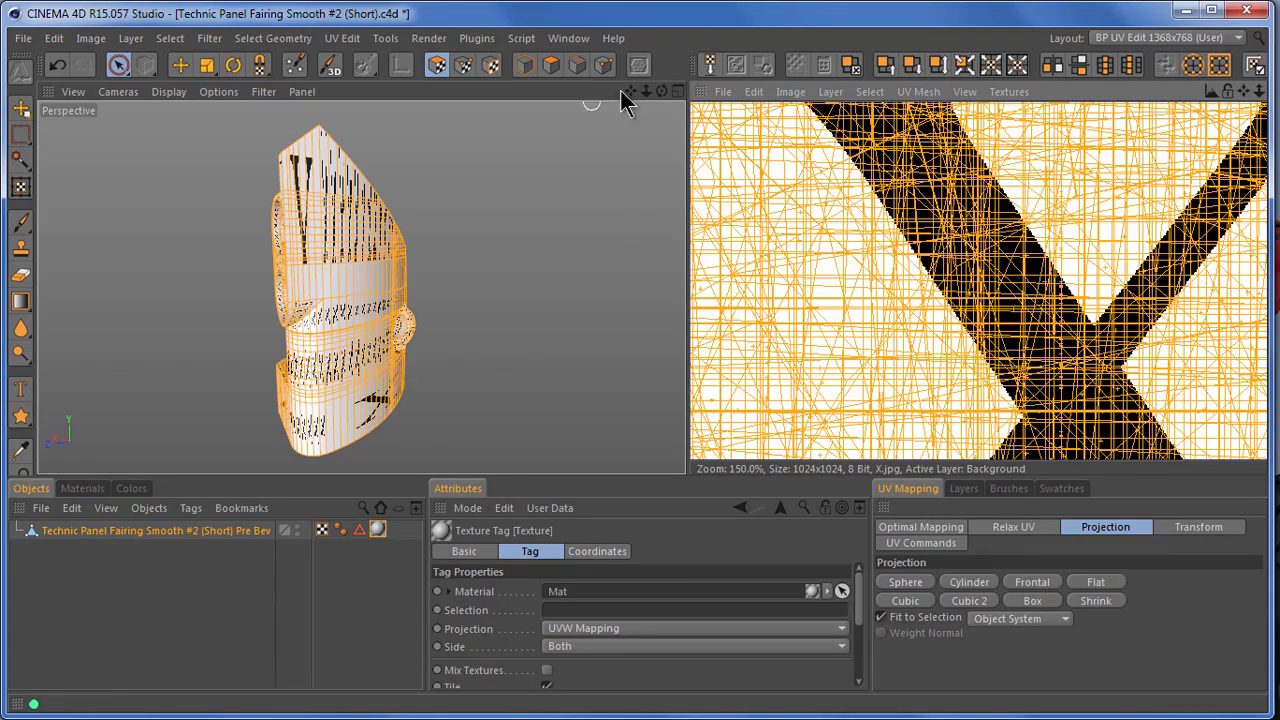
left_click_drag(665, 93, 692, 480)
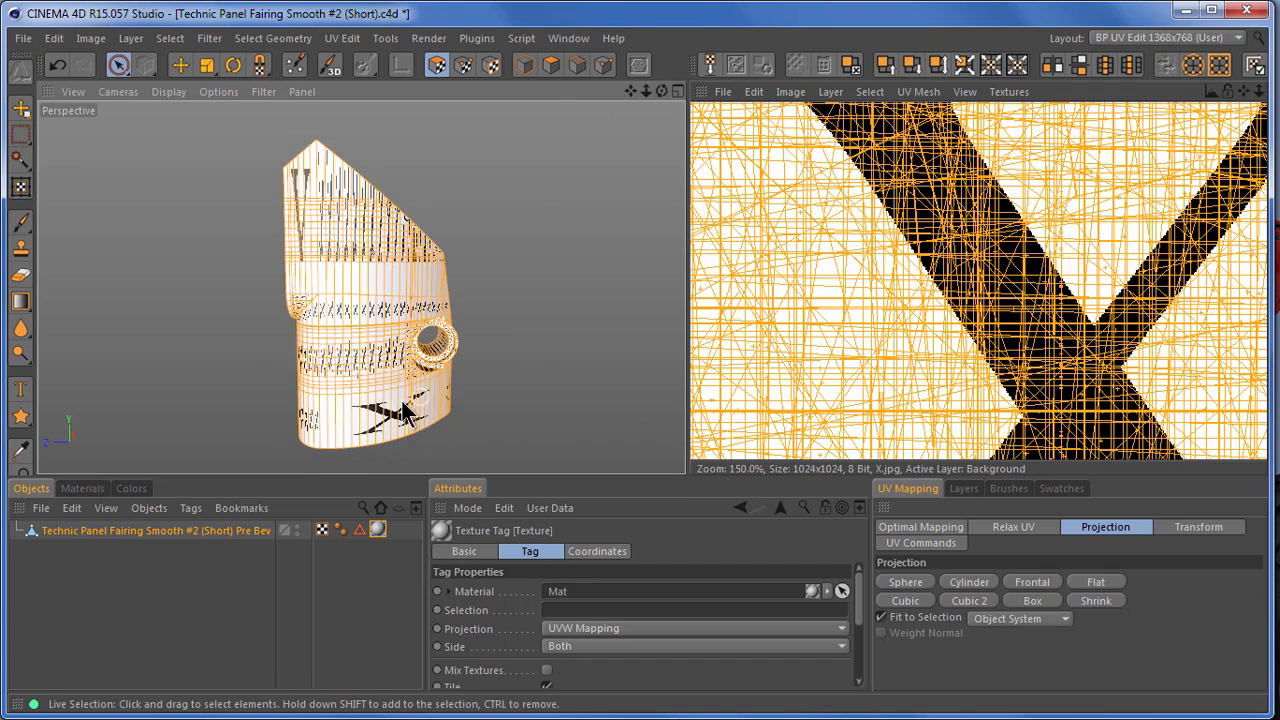
scroll(379, 407, "up", 3)
scroll(362, 380, "down", 5)
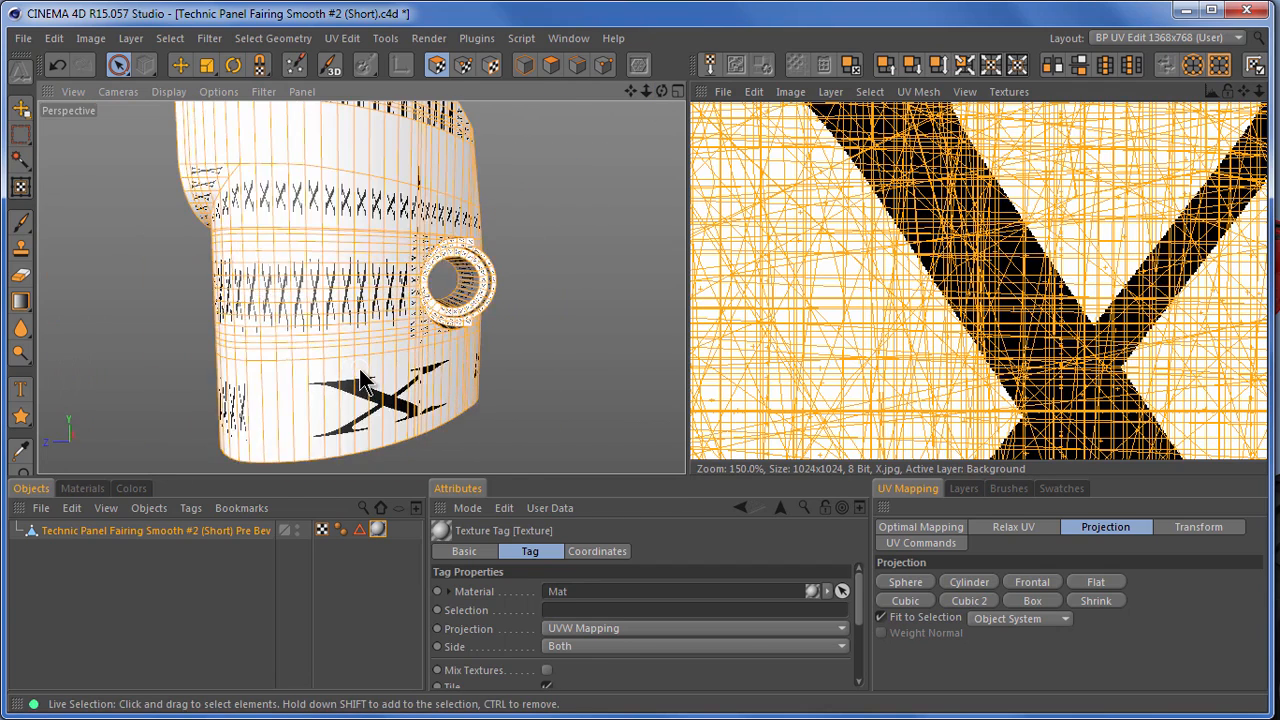
left_click_drag(631, 92, 686, 486)
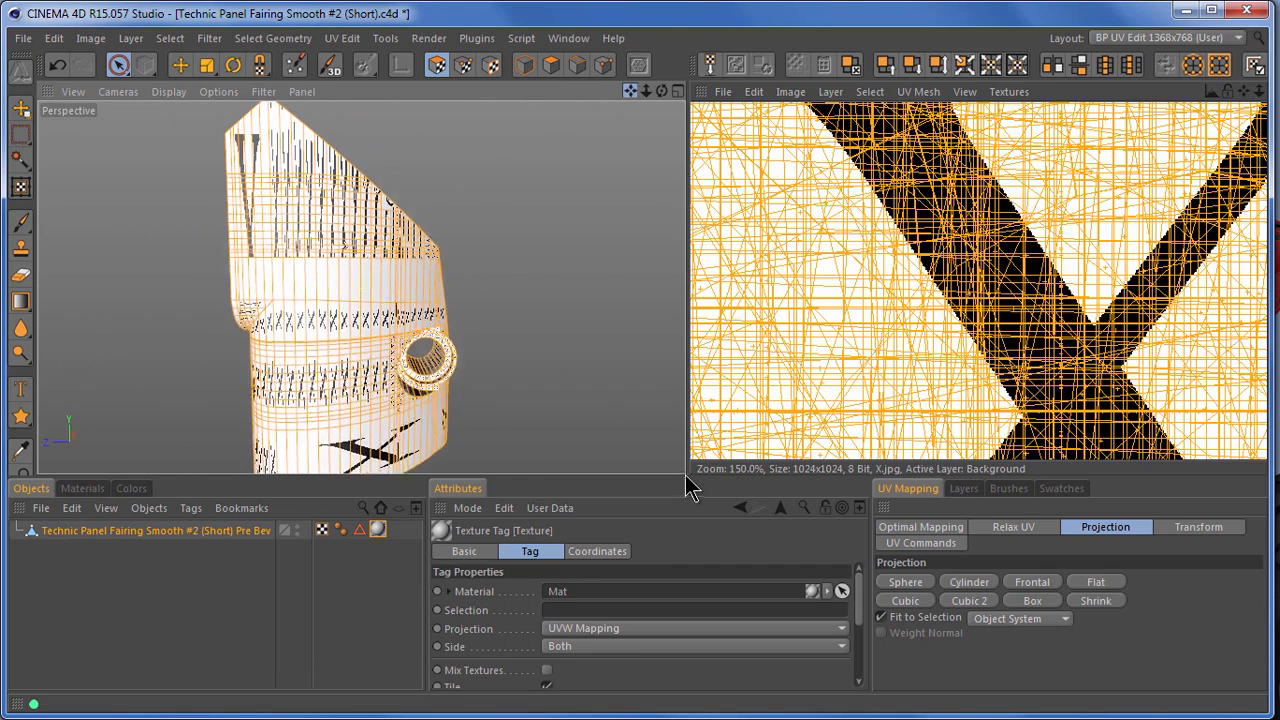
Minimize the window and examine the decals on the truck's side panels in the desktop picture
left_click(1186, 12)
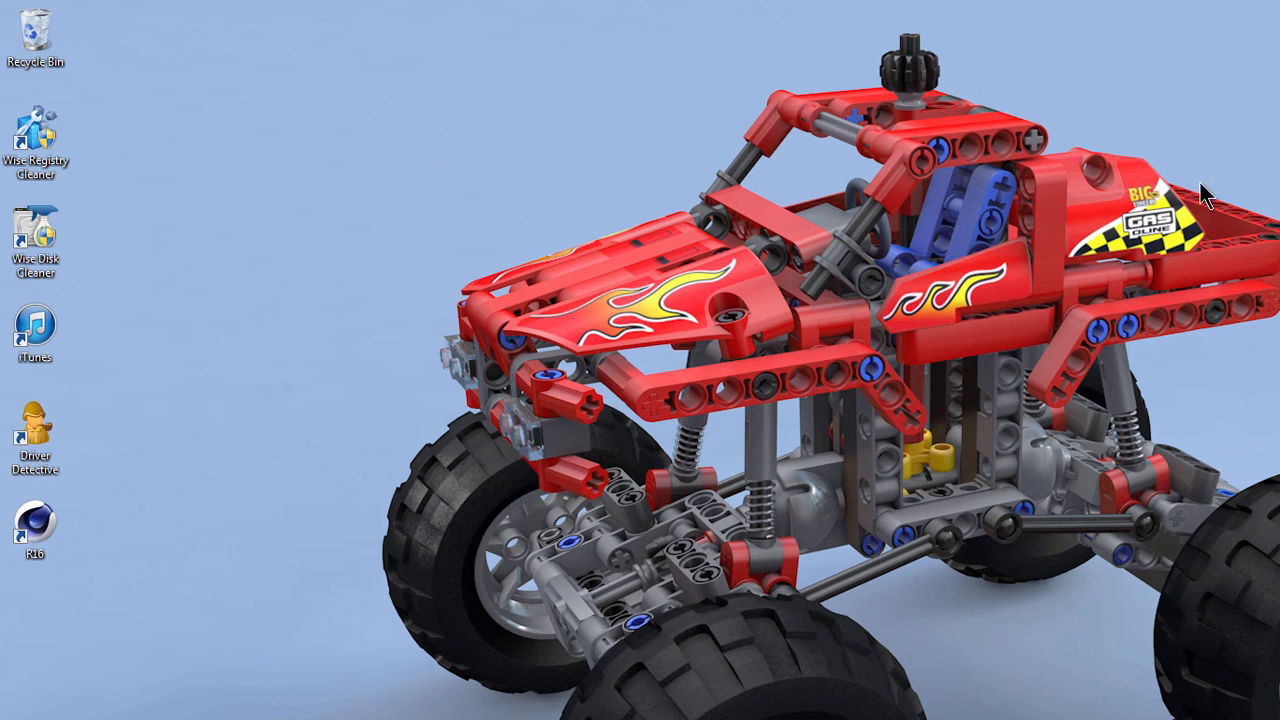
key("ctrl+shift+d")
left_click_drag(824, 230, 1080, 354)
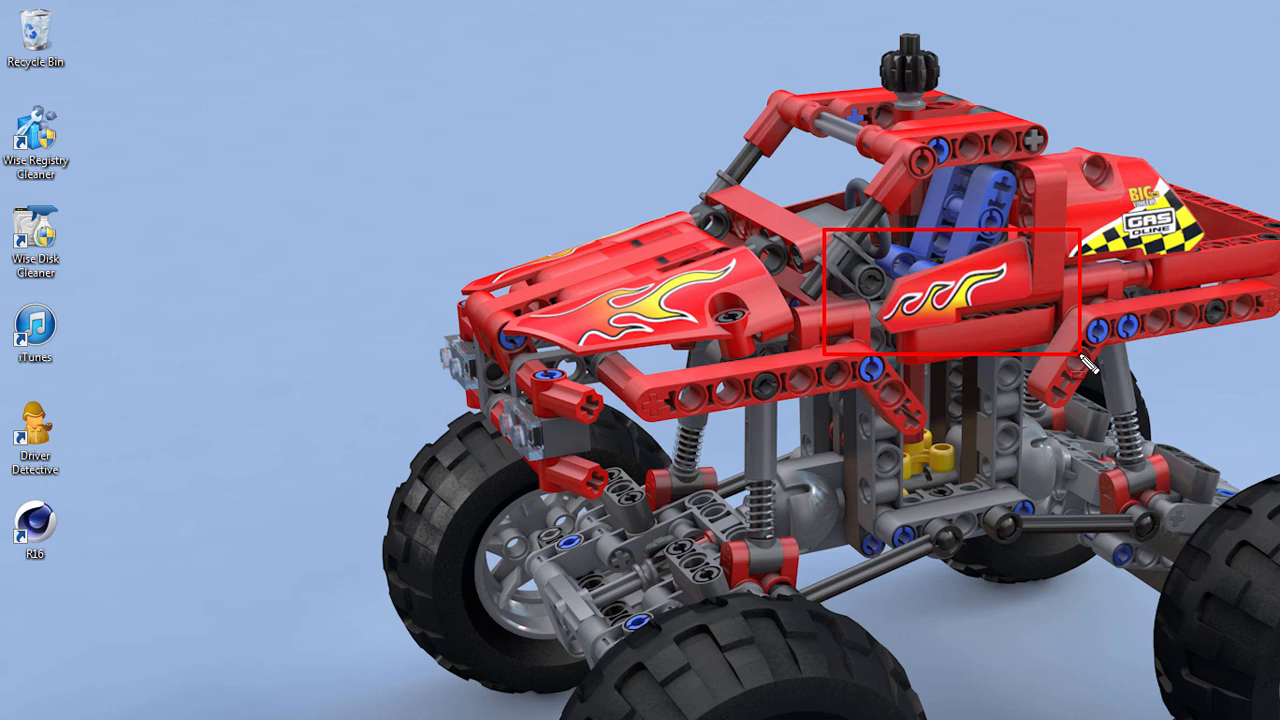
key("Escape")
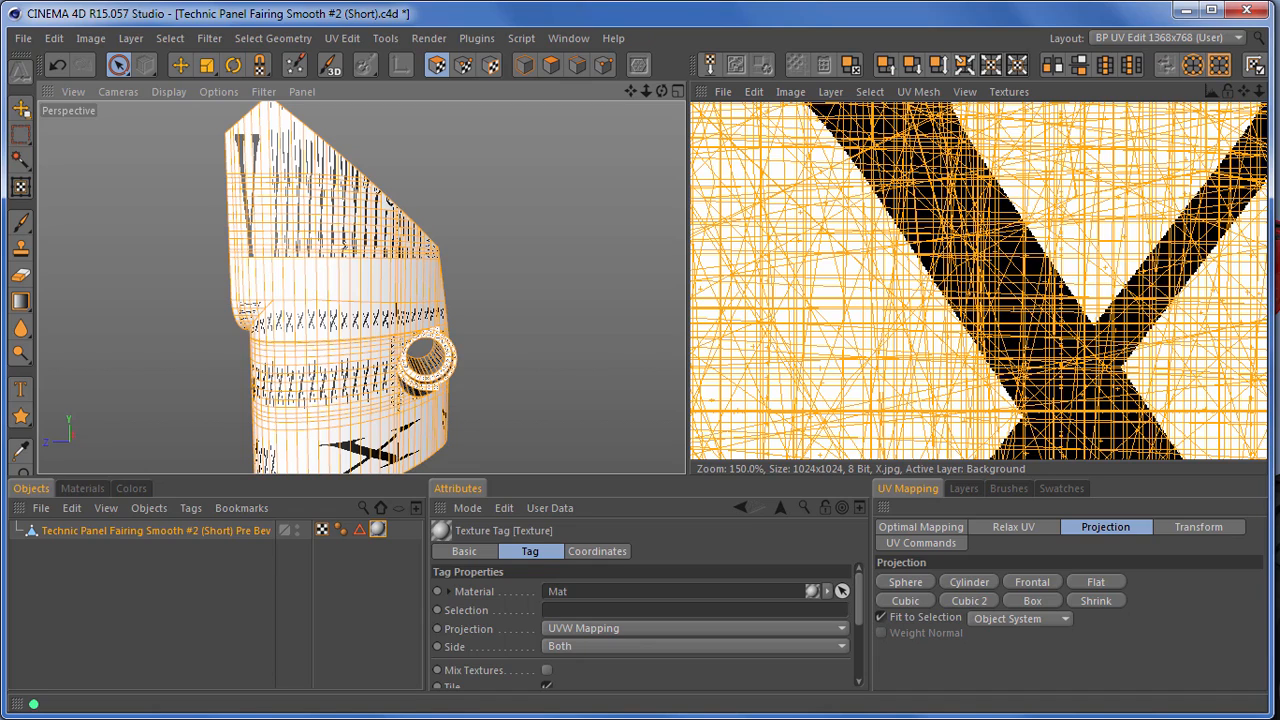
Review the available projection types for the fairing's texture tag without changing UVW Mapping
key("ctrl+2")
left_click_drag(410, 614, 870, 648, "ctrl")
key("Escape")
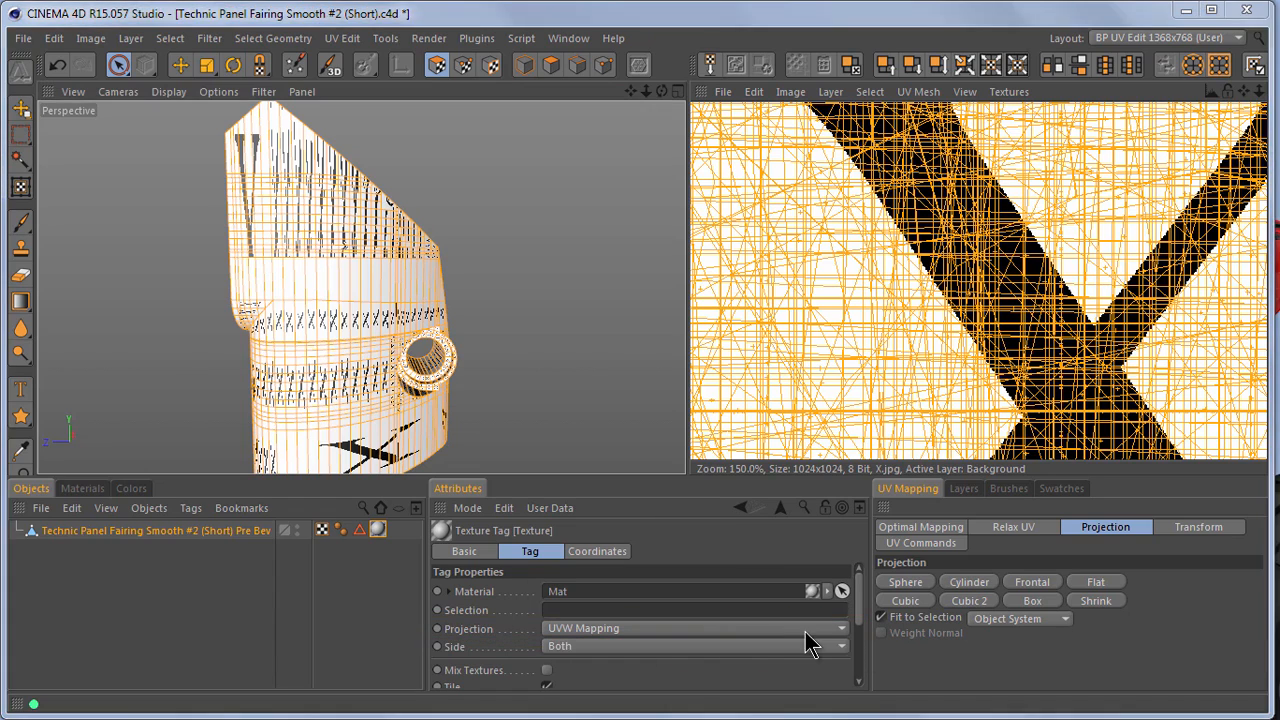
left_click(806, 630)
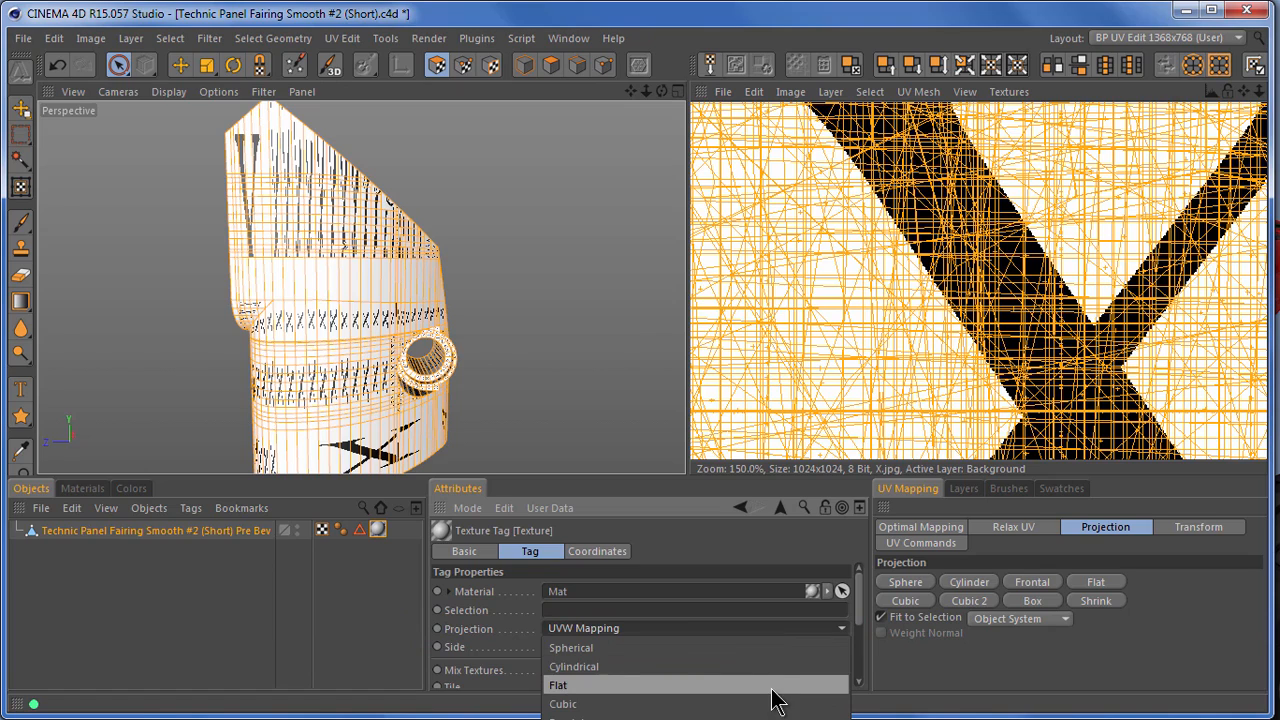
left_click(370, 625)
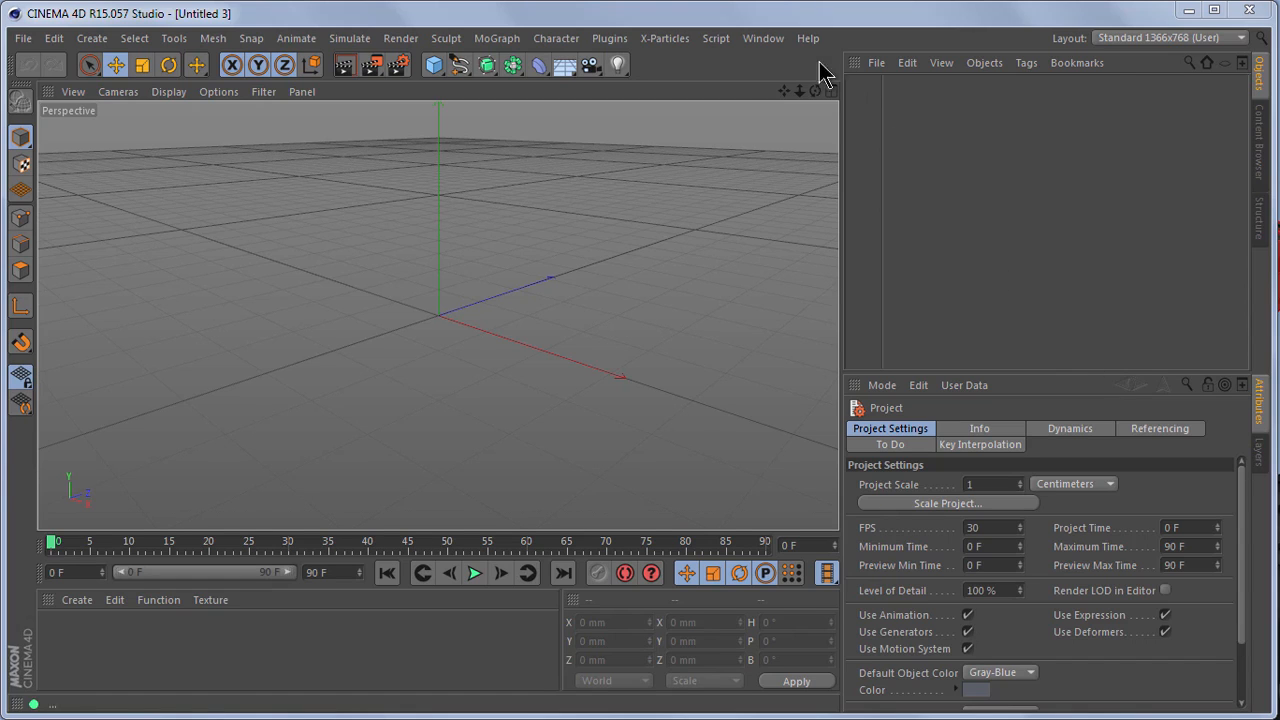
Open the c4dcafe image from the tex folder in the Picture Viewer
left_click(763, 38)
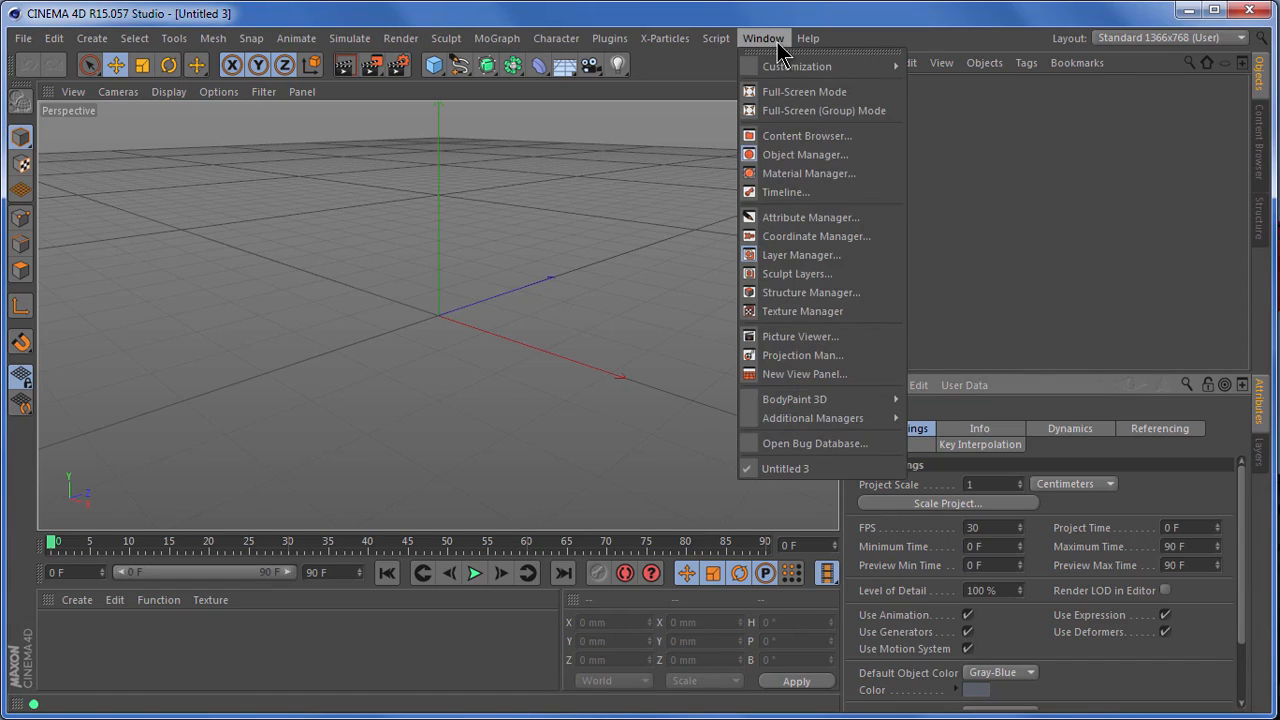
left_click(815, 336)
left_click_drag(686, 190, 638, 27)
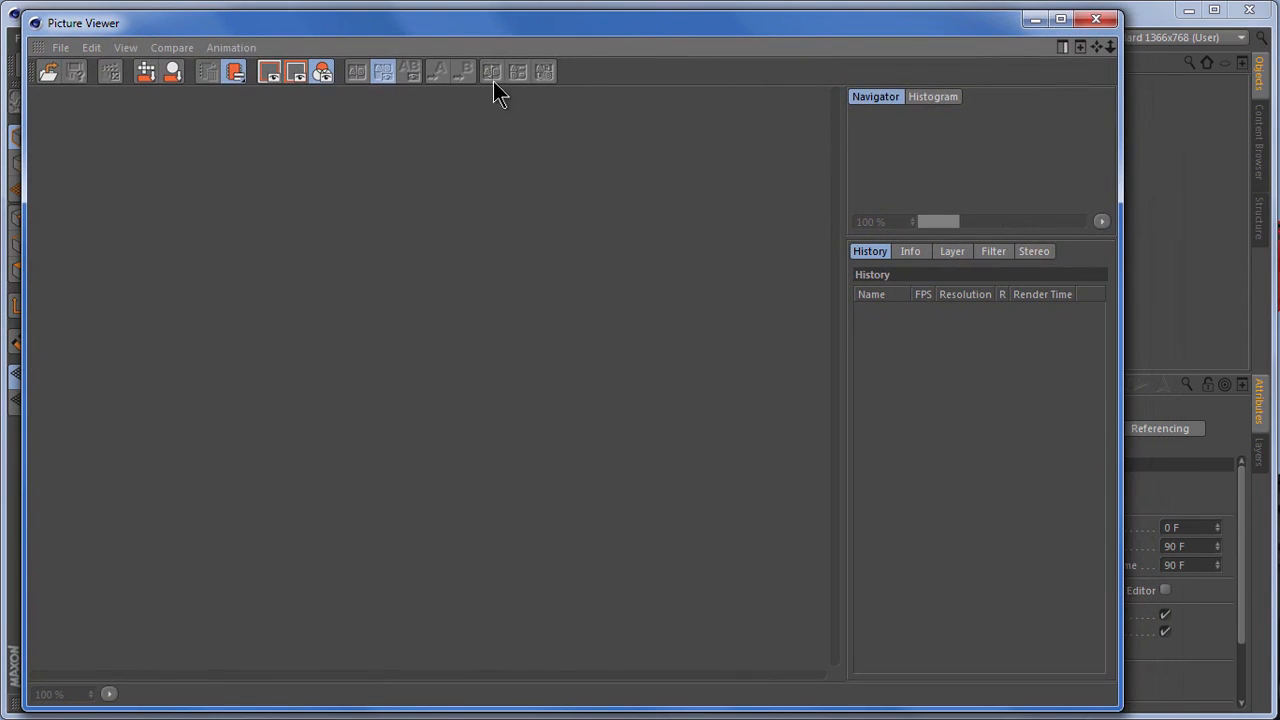
left_click(49, 71)
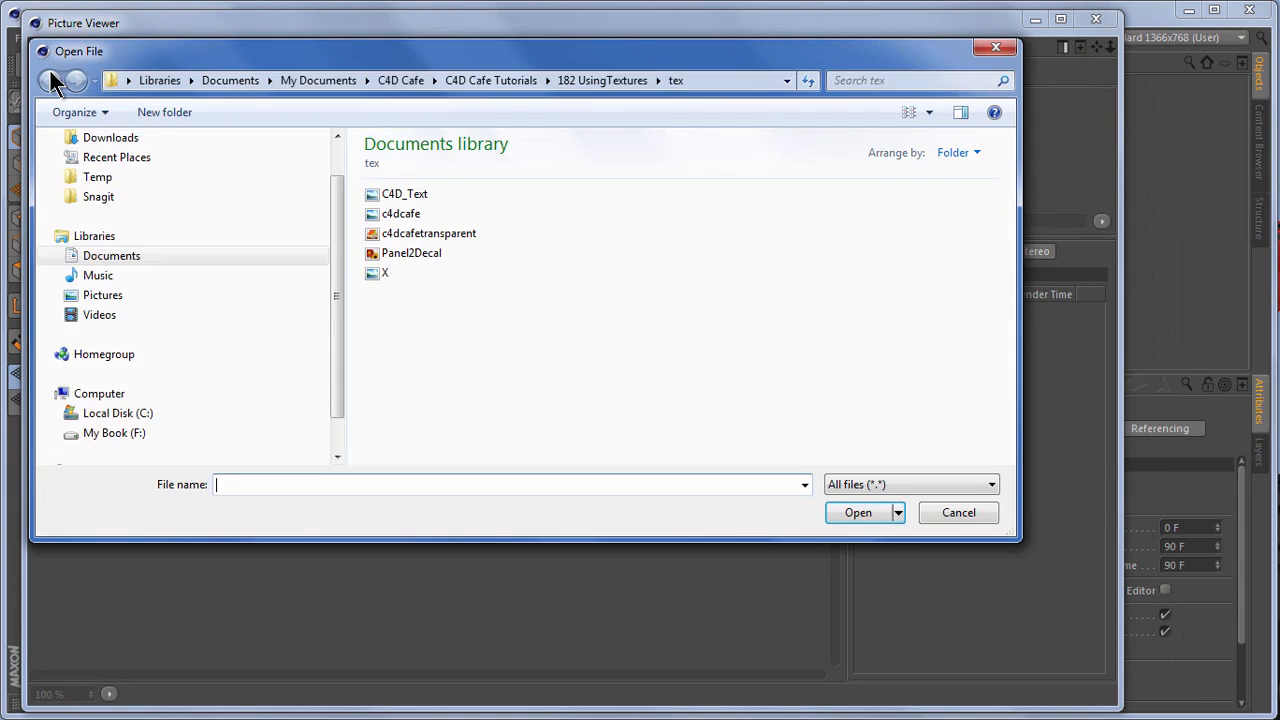
double_click(407, 216)
scroll(460, 244, "down", 2)
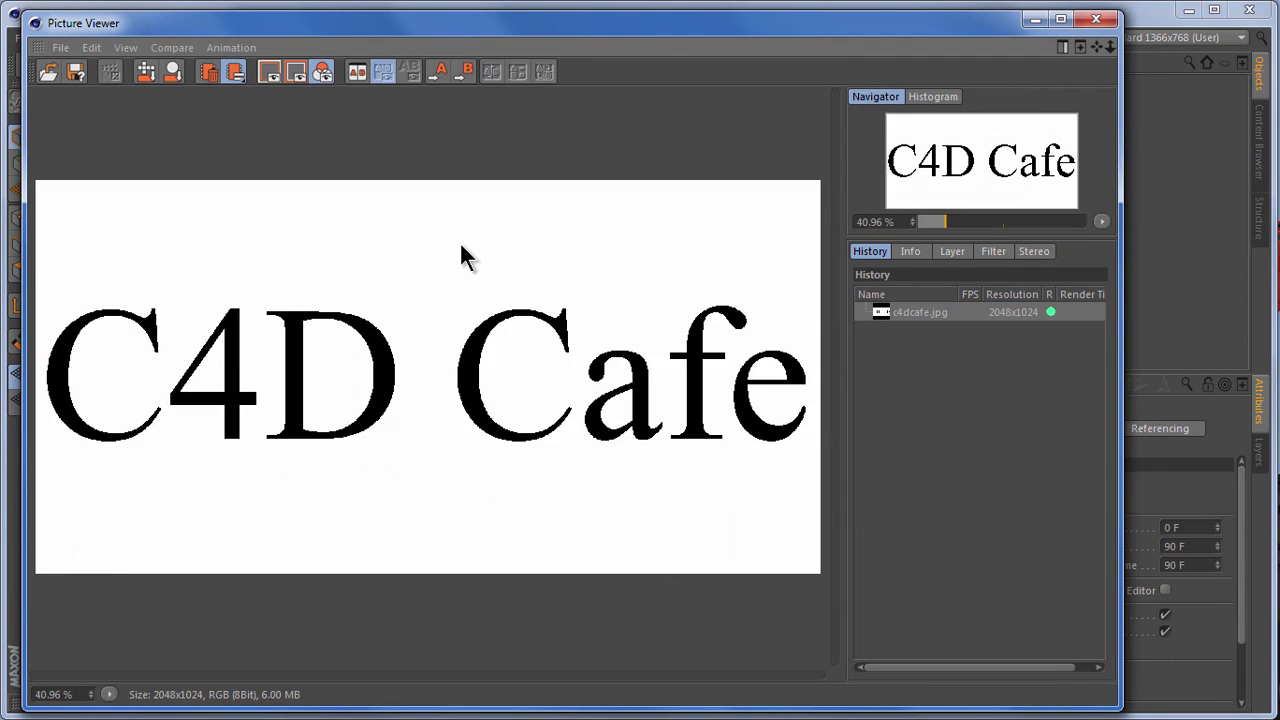
Check the pixel size of the c4dcafe image and close the Picture Viewer
key("ctrl+shift+d")
left_click_drag(122, 675, 236, 708)
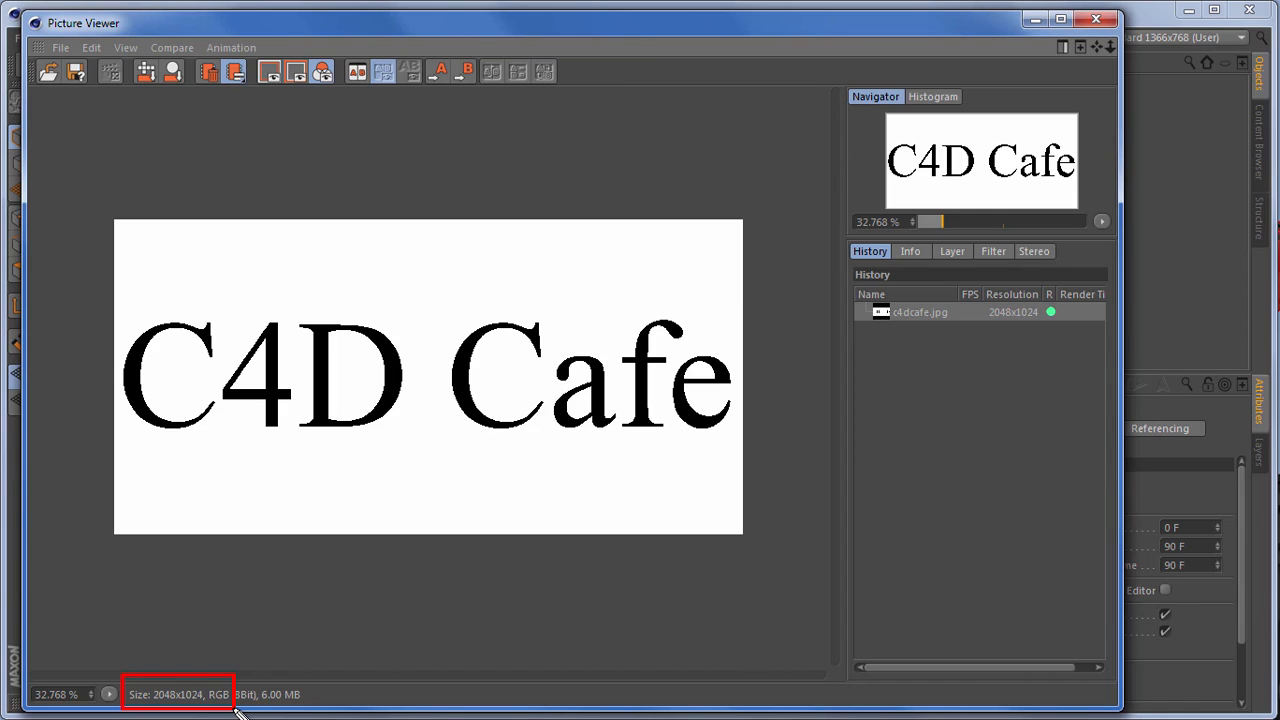
key("Escape")
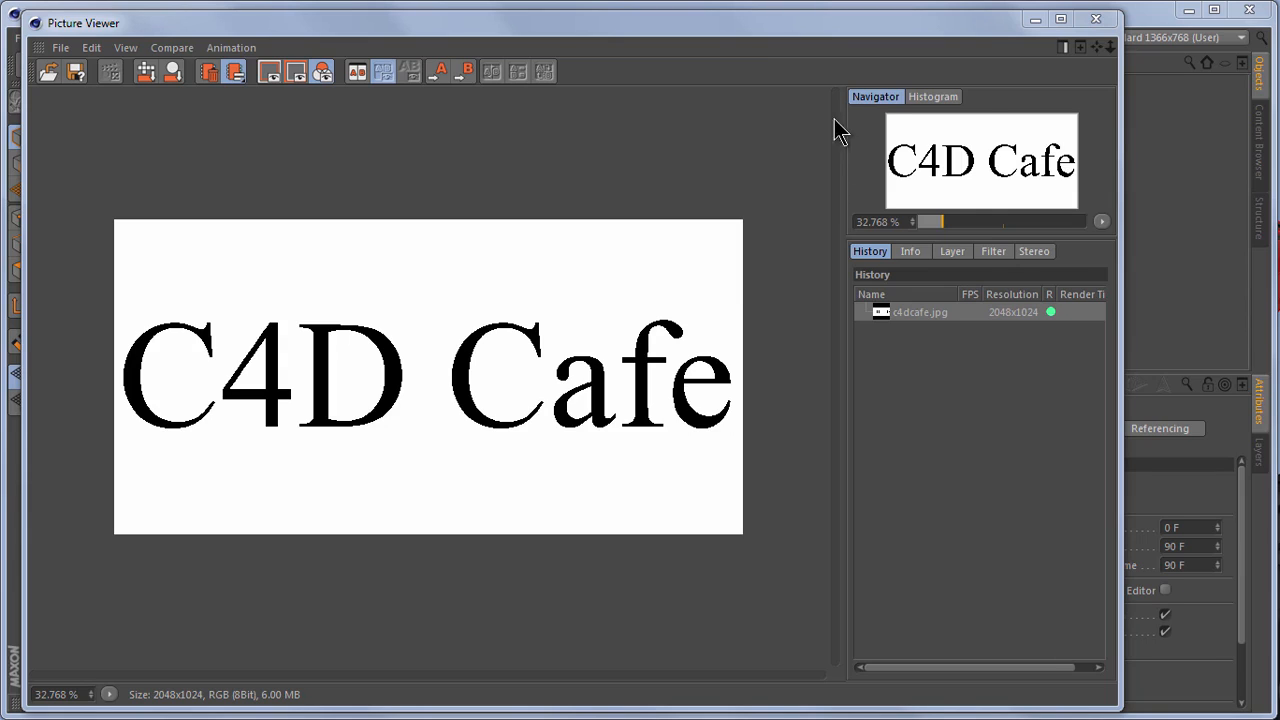
left_click(1097, 20)
Add a plane to the scene and set its orientation to -Z
left_click_drag(439, 75, 582, 125)
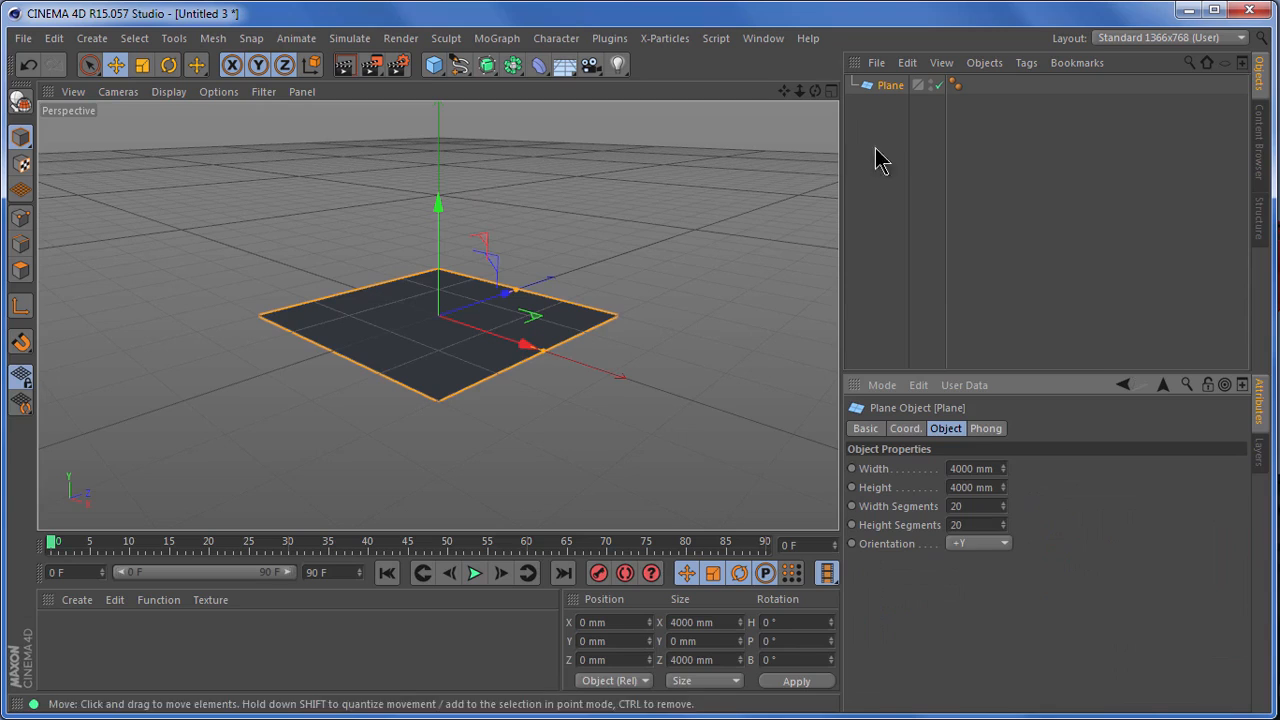
left_click(979, 546)
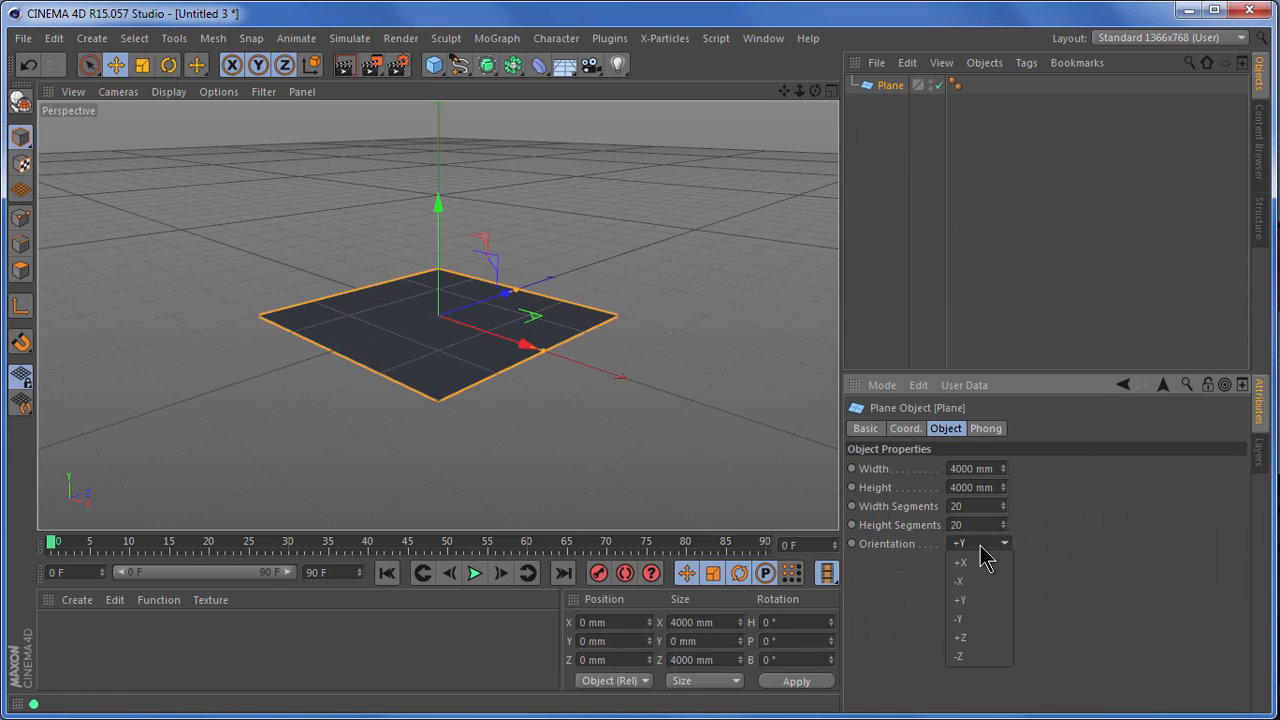
left_click(984, 650)
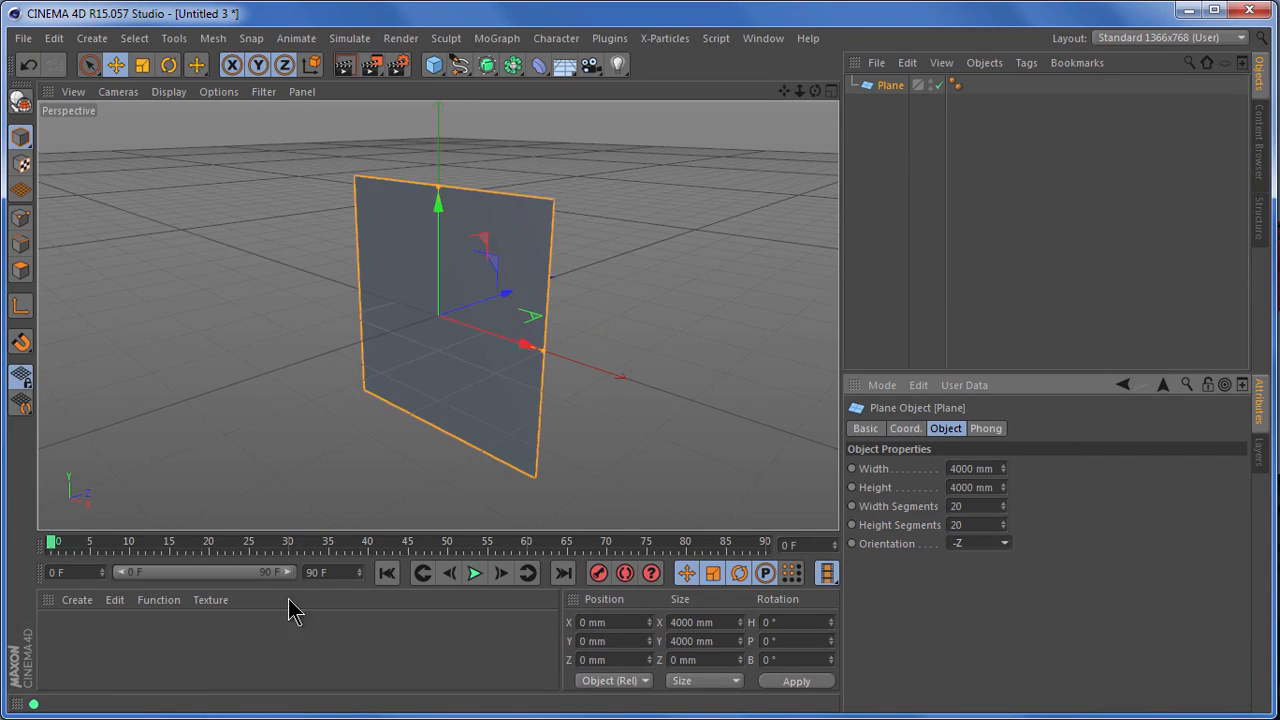
Create a material with the c4dcafe image as its color texture, without copying the image to the project location
double_click(78, 656)
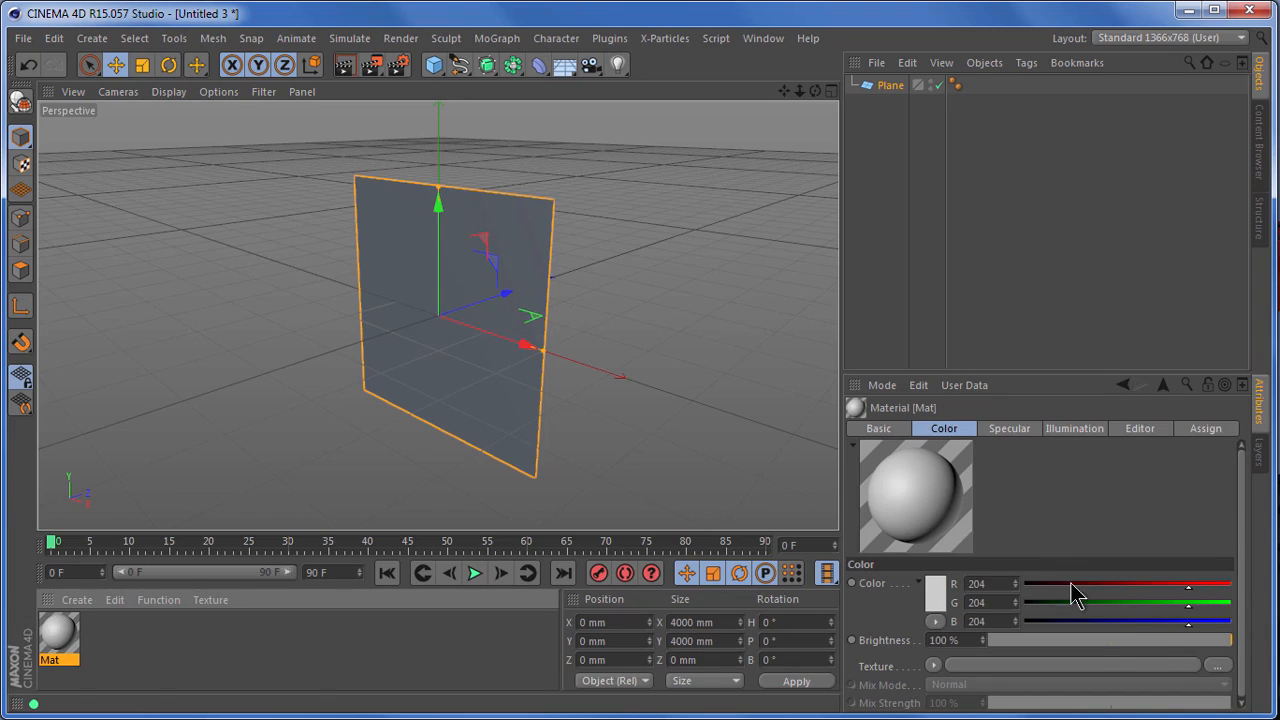
left_click(1218, 666)
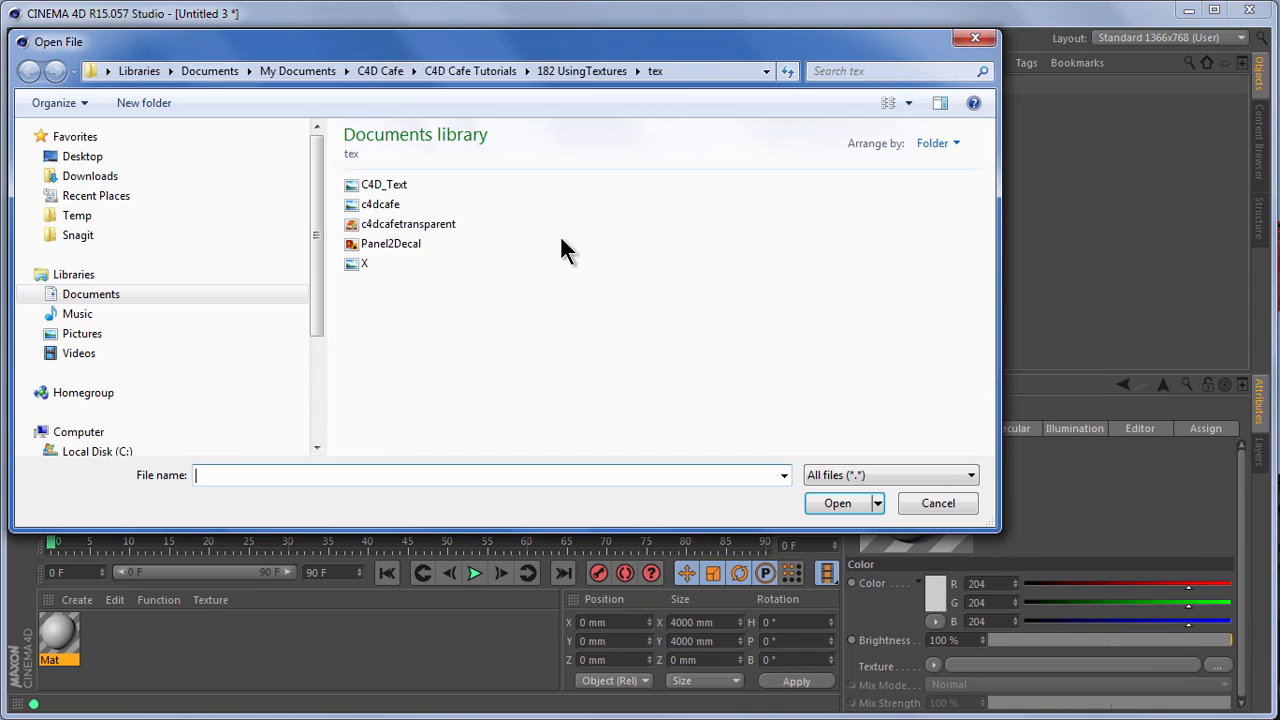
left_click(386, 206)
double_click(386, 206)
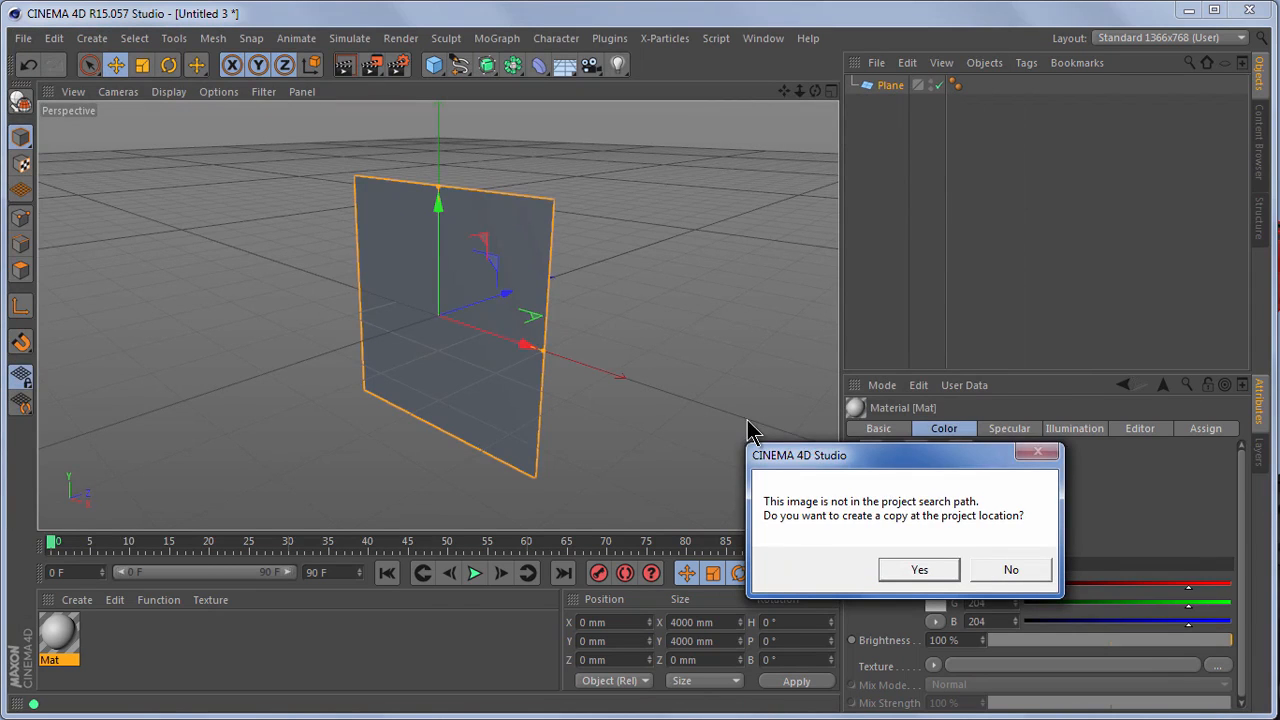
left_click(1012, 571)
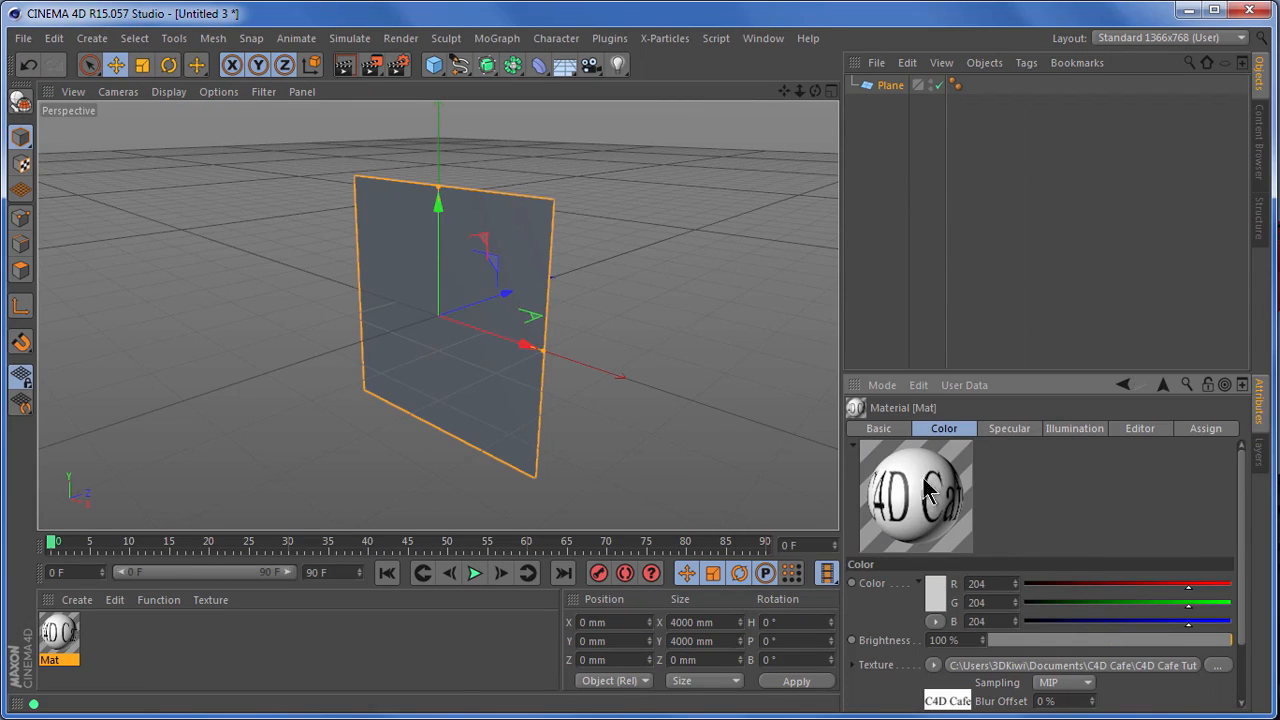
Apply the C4D Cafe material to the plane and check the projection type in its texture tag
left_click_drag(58, 638, 404, 345)
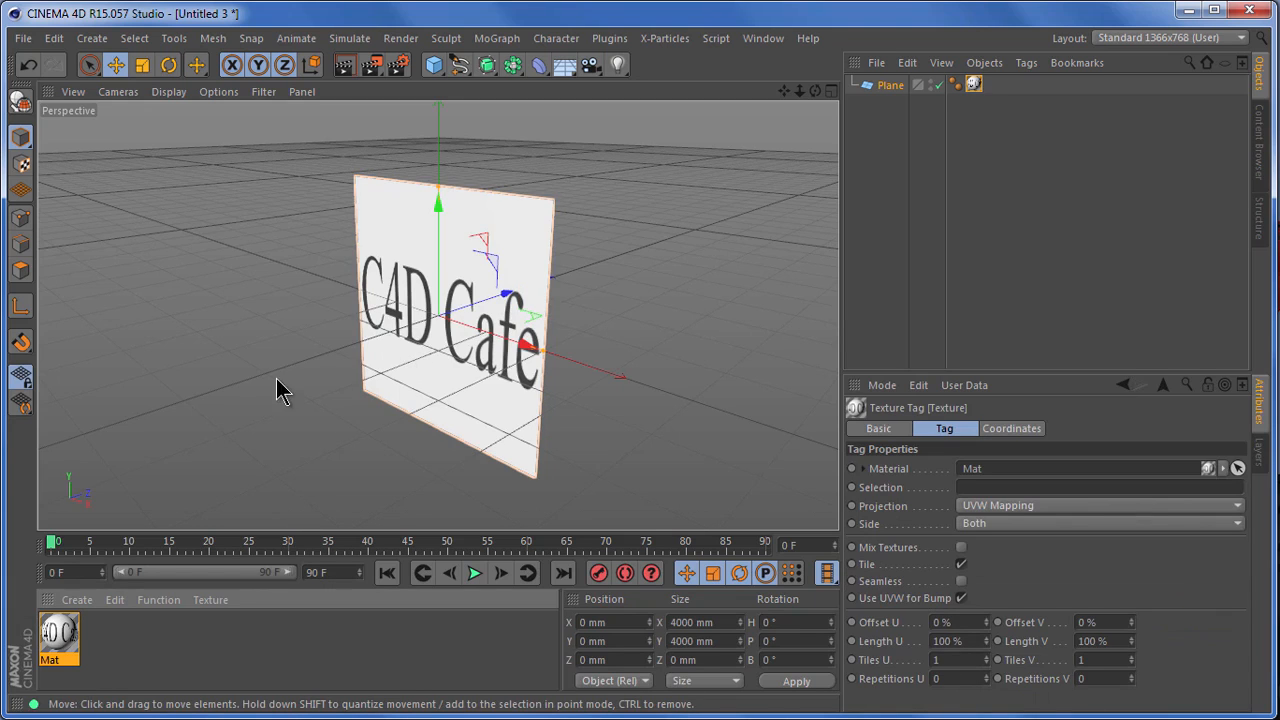
left_click_drag(815, 92, 836, 493)
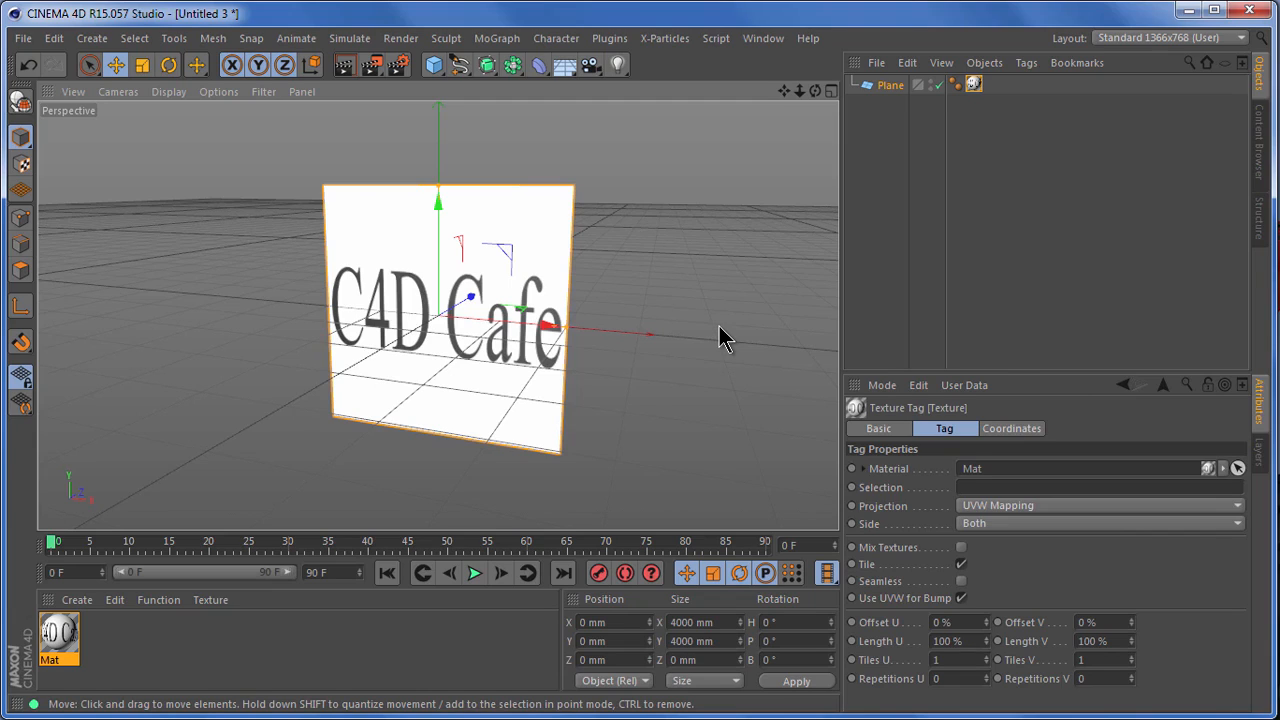
key("ctrl+shift+d")
mouse_move(829, 490)
left_mouse_down()
mouse_move(980, 529)
mouse_move(1255, 524)
left_mouse_up()
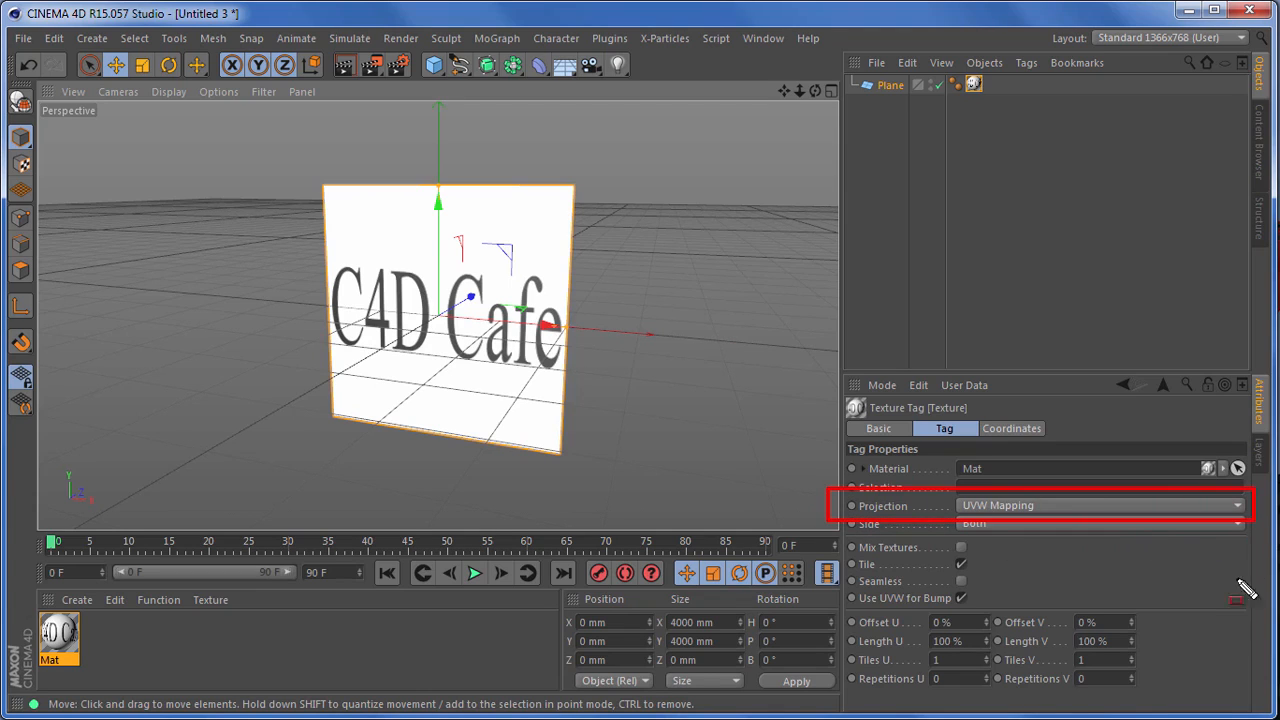